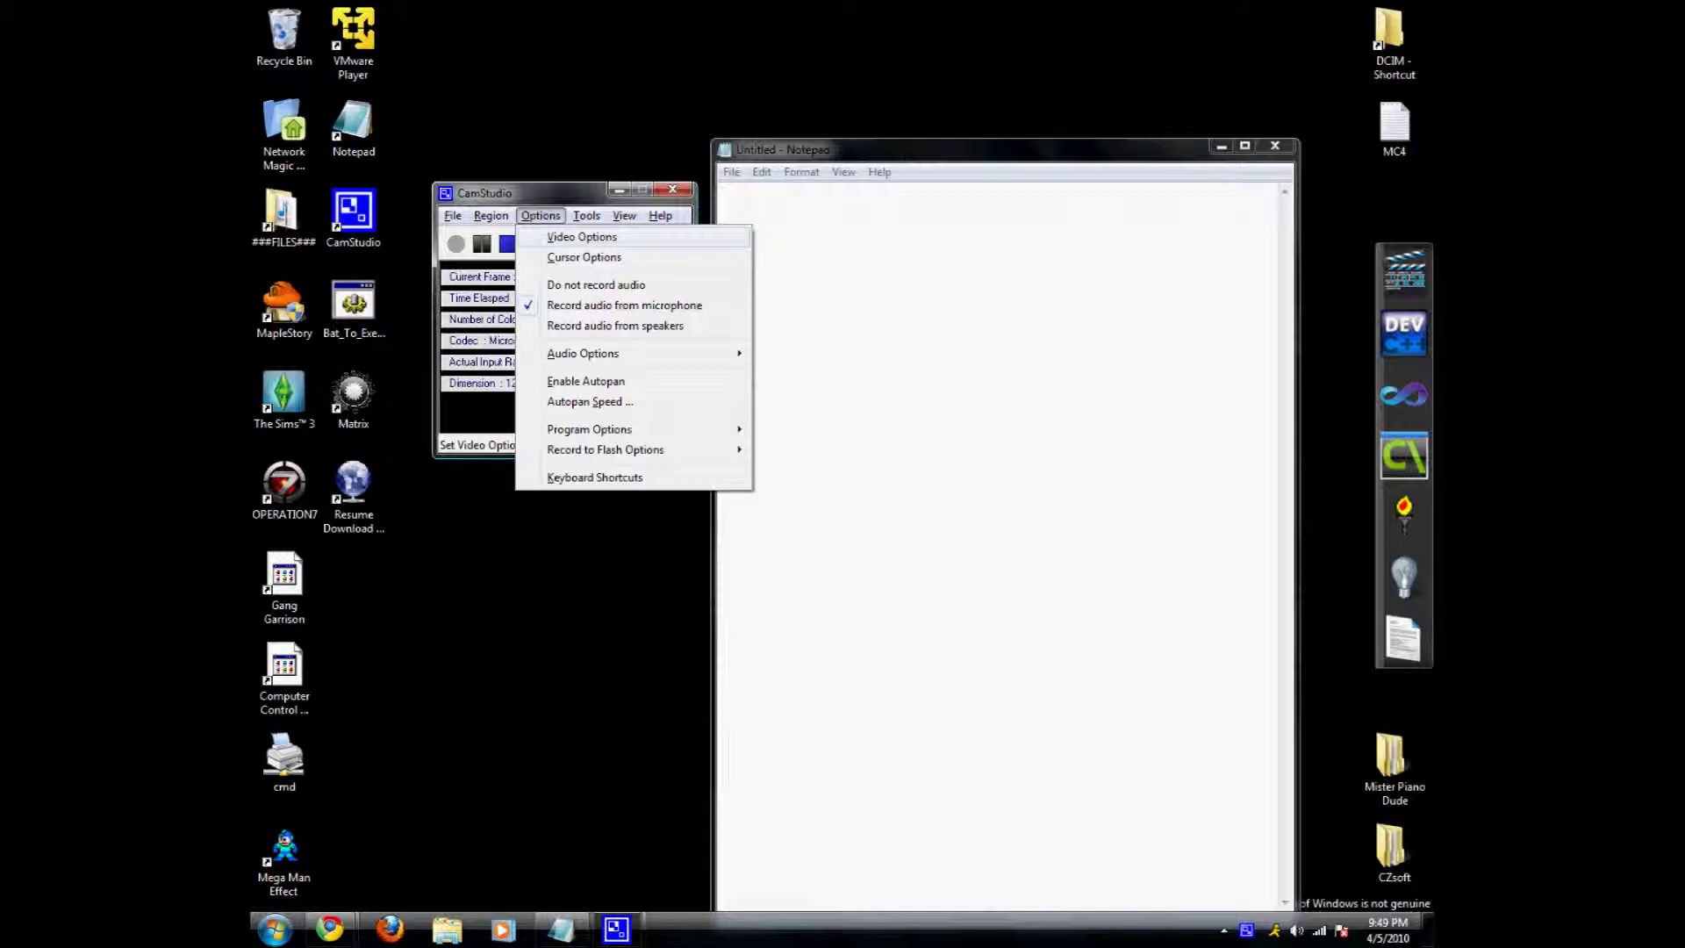
- Open CamStudio's audio options for the microphone
mouse_move(614, 353)
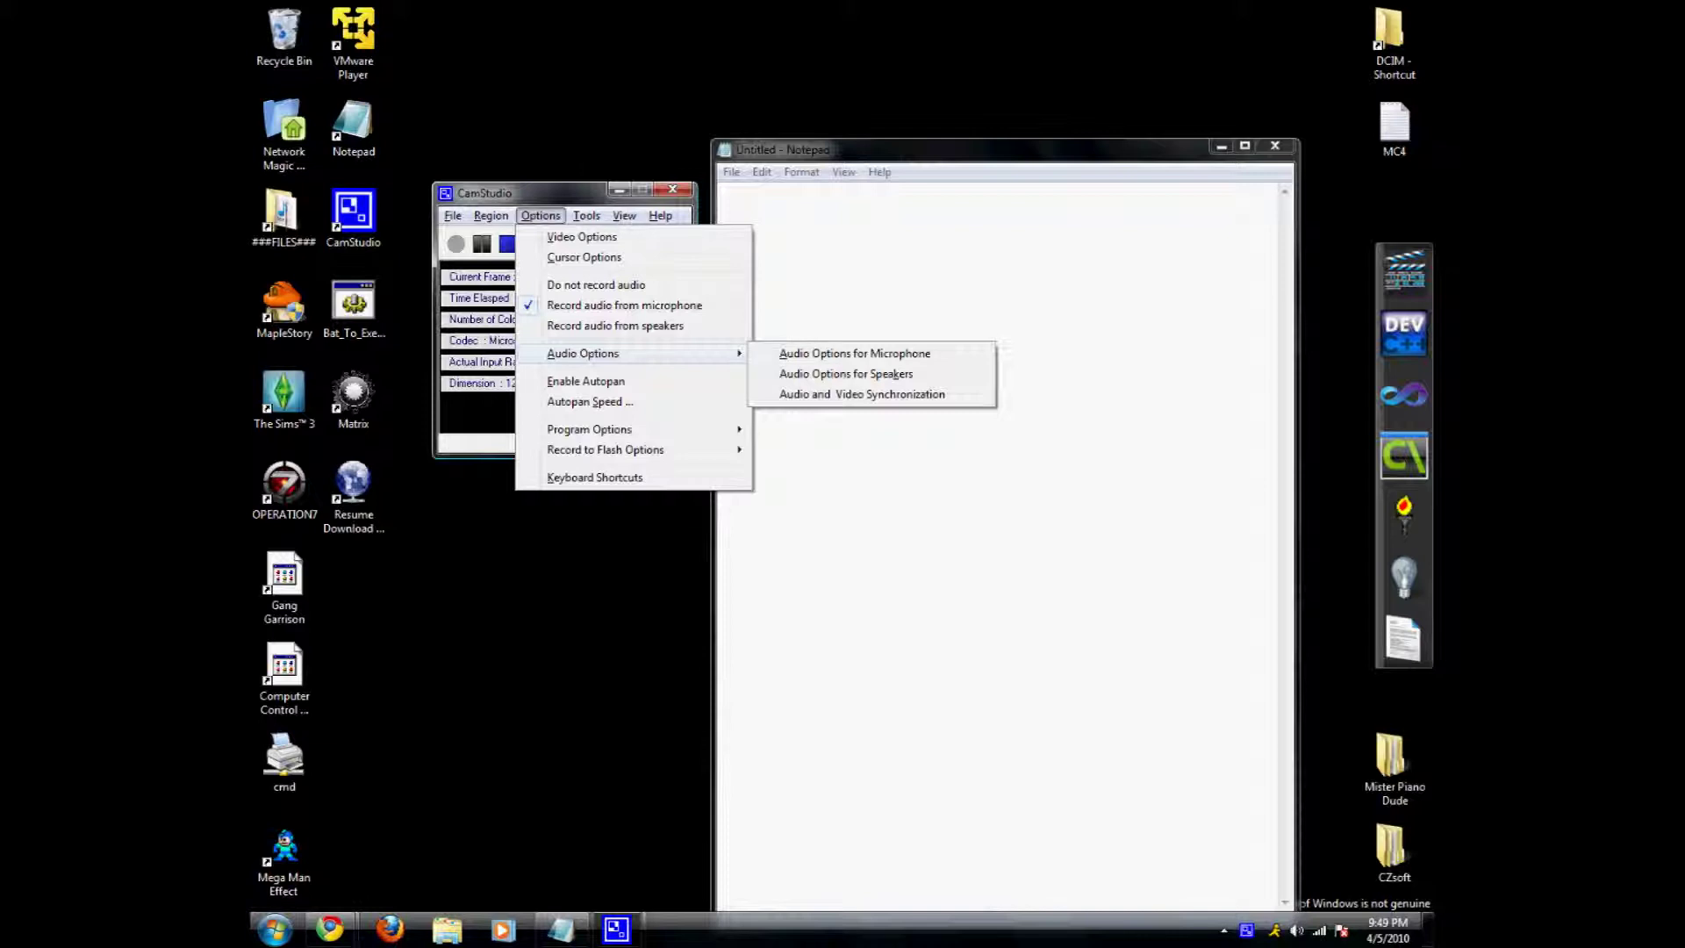
left_click(853, 353)
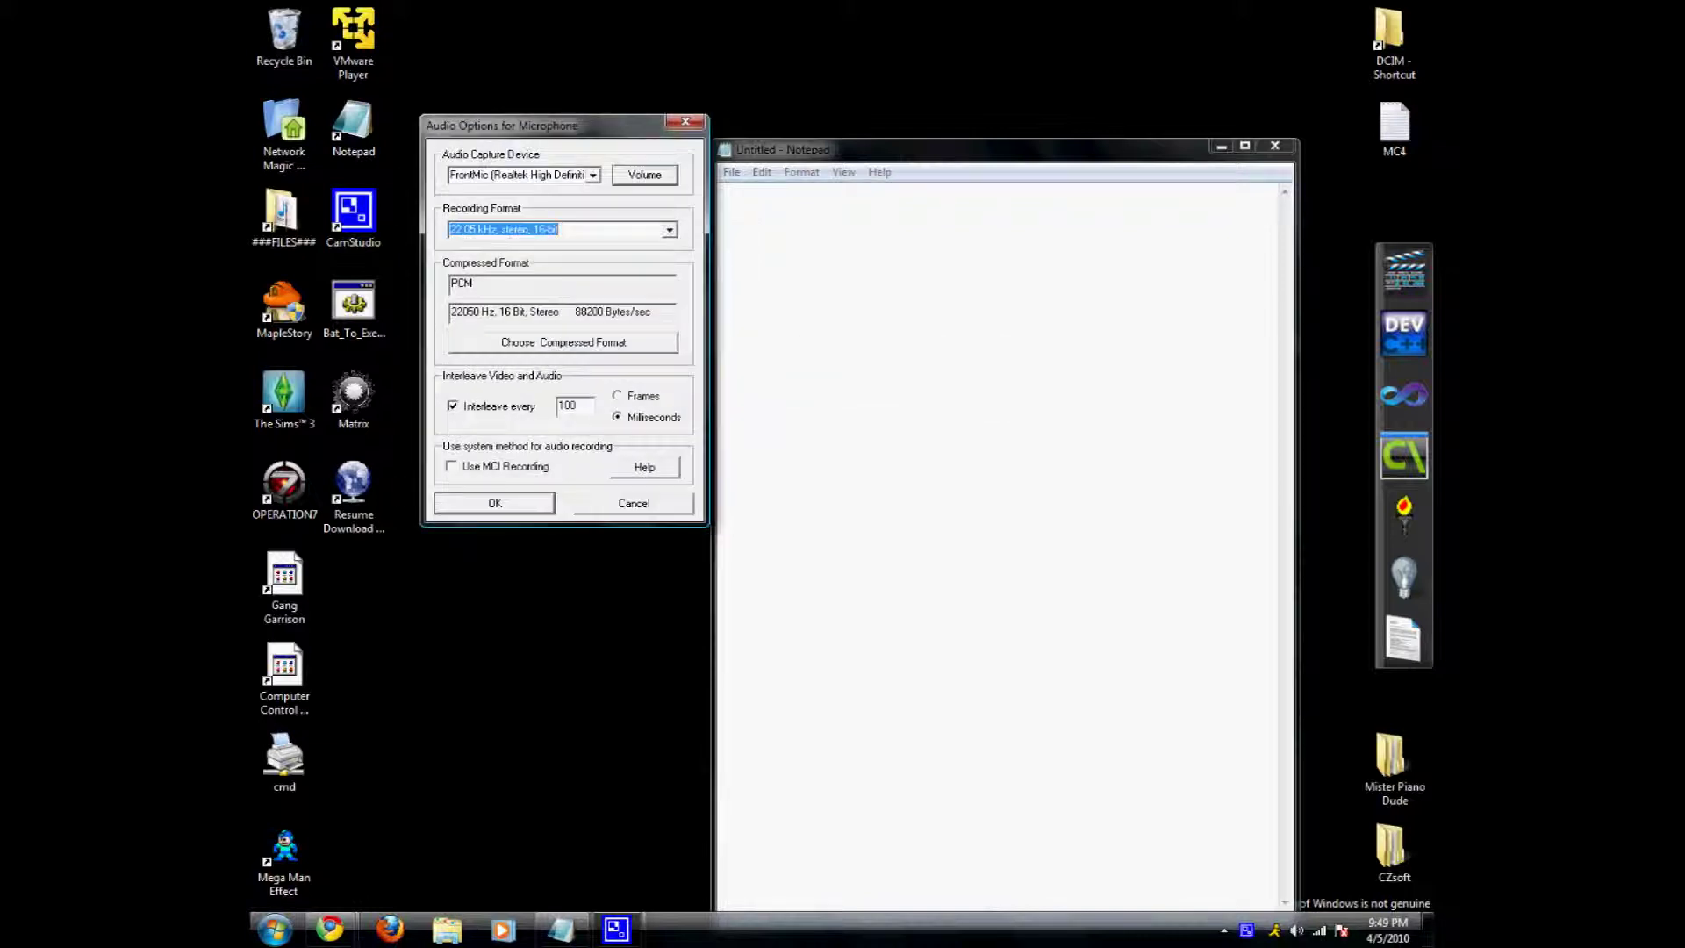
left_click(722, 194)
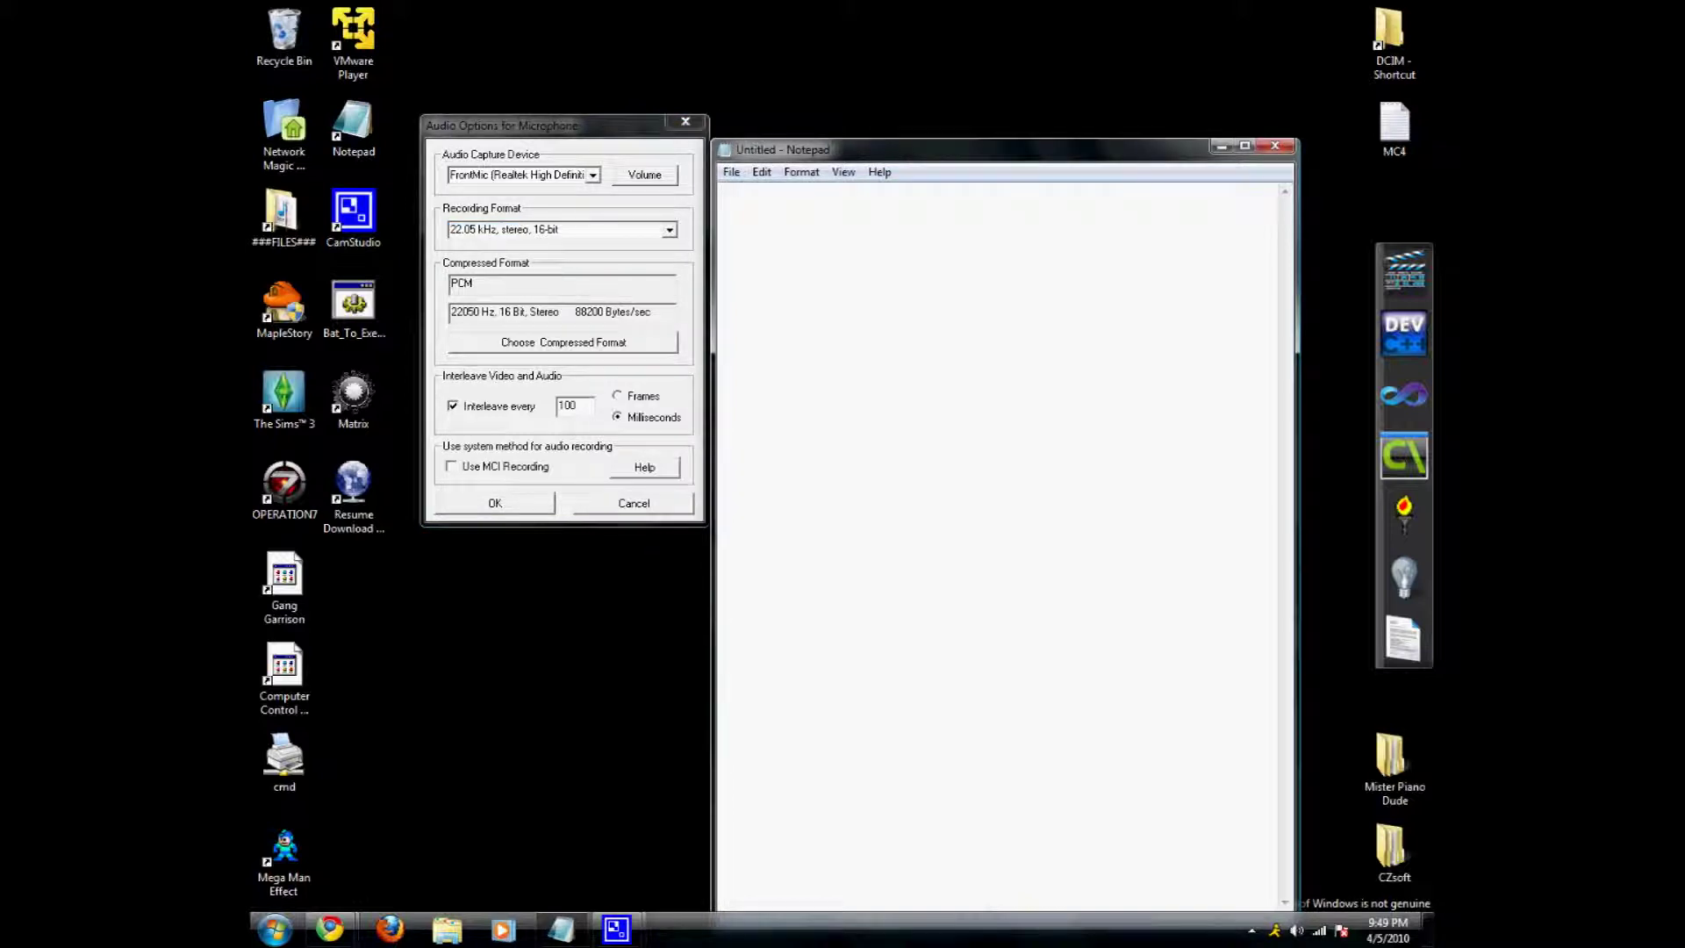
type("Switch to audio officer microphone")
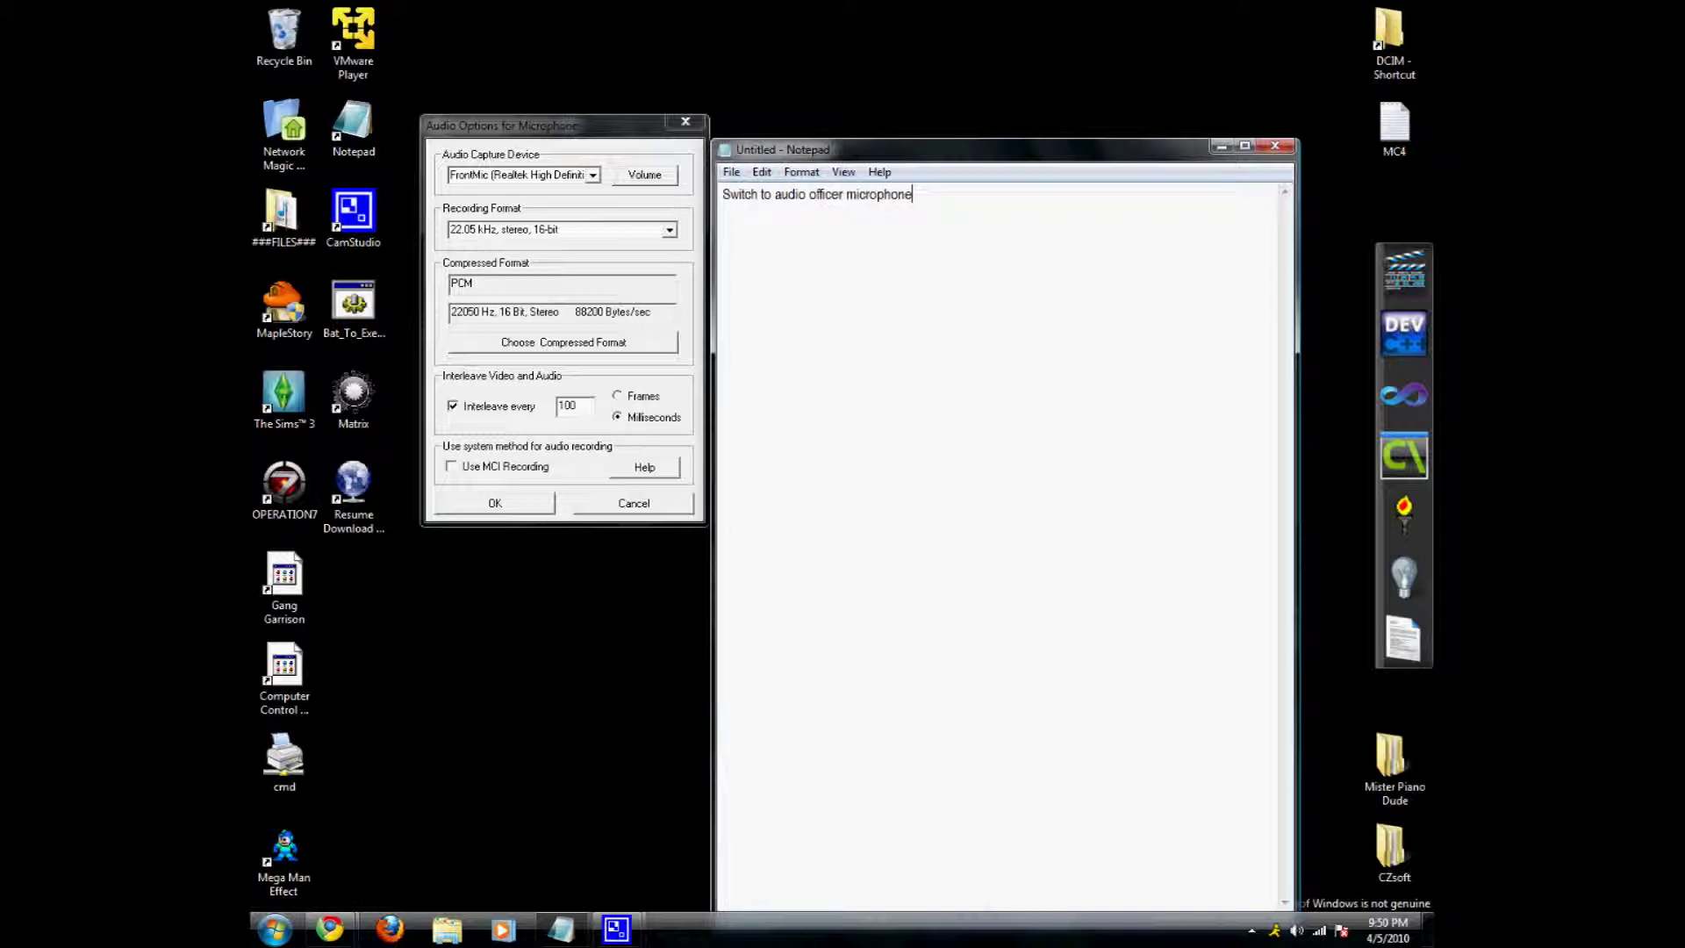
key("ctrl+a")
key("Delete")
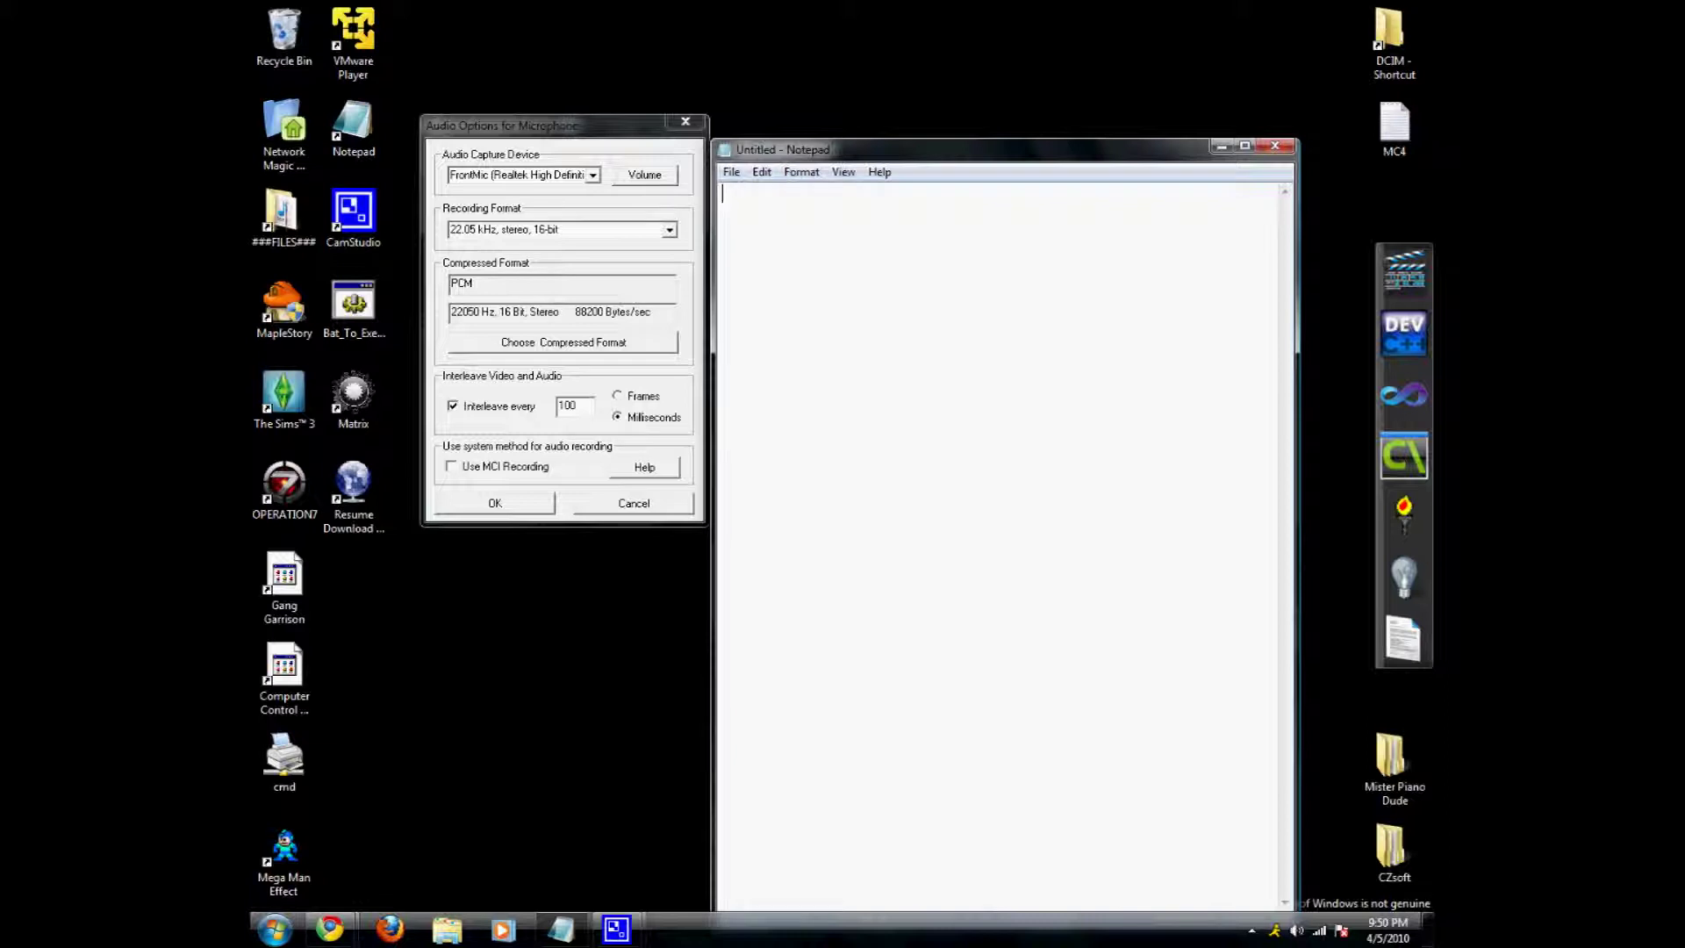
- Accept the microphone audio options, leaving both the Notepad and CamStudio windows minimized
key("super+Down")
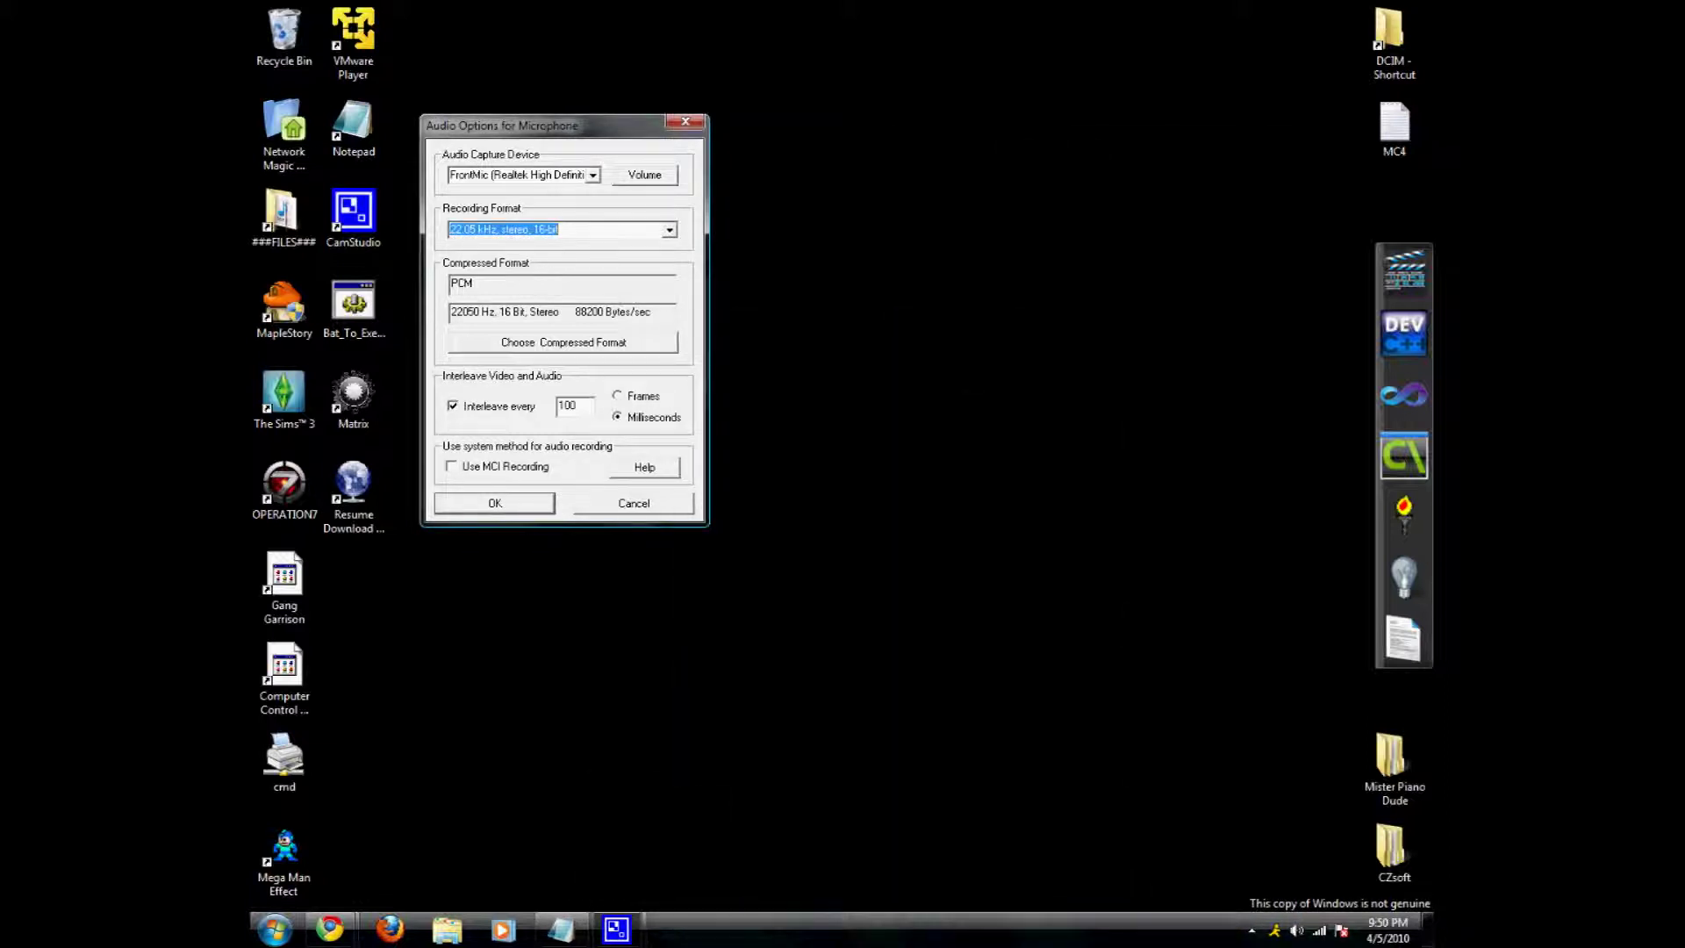
key("Return")
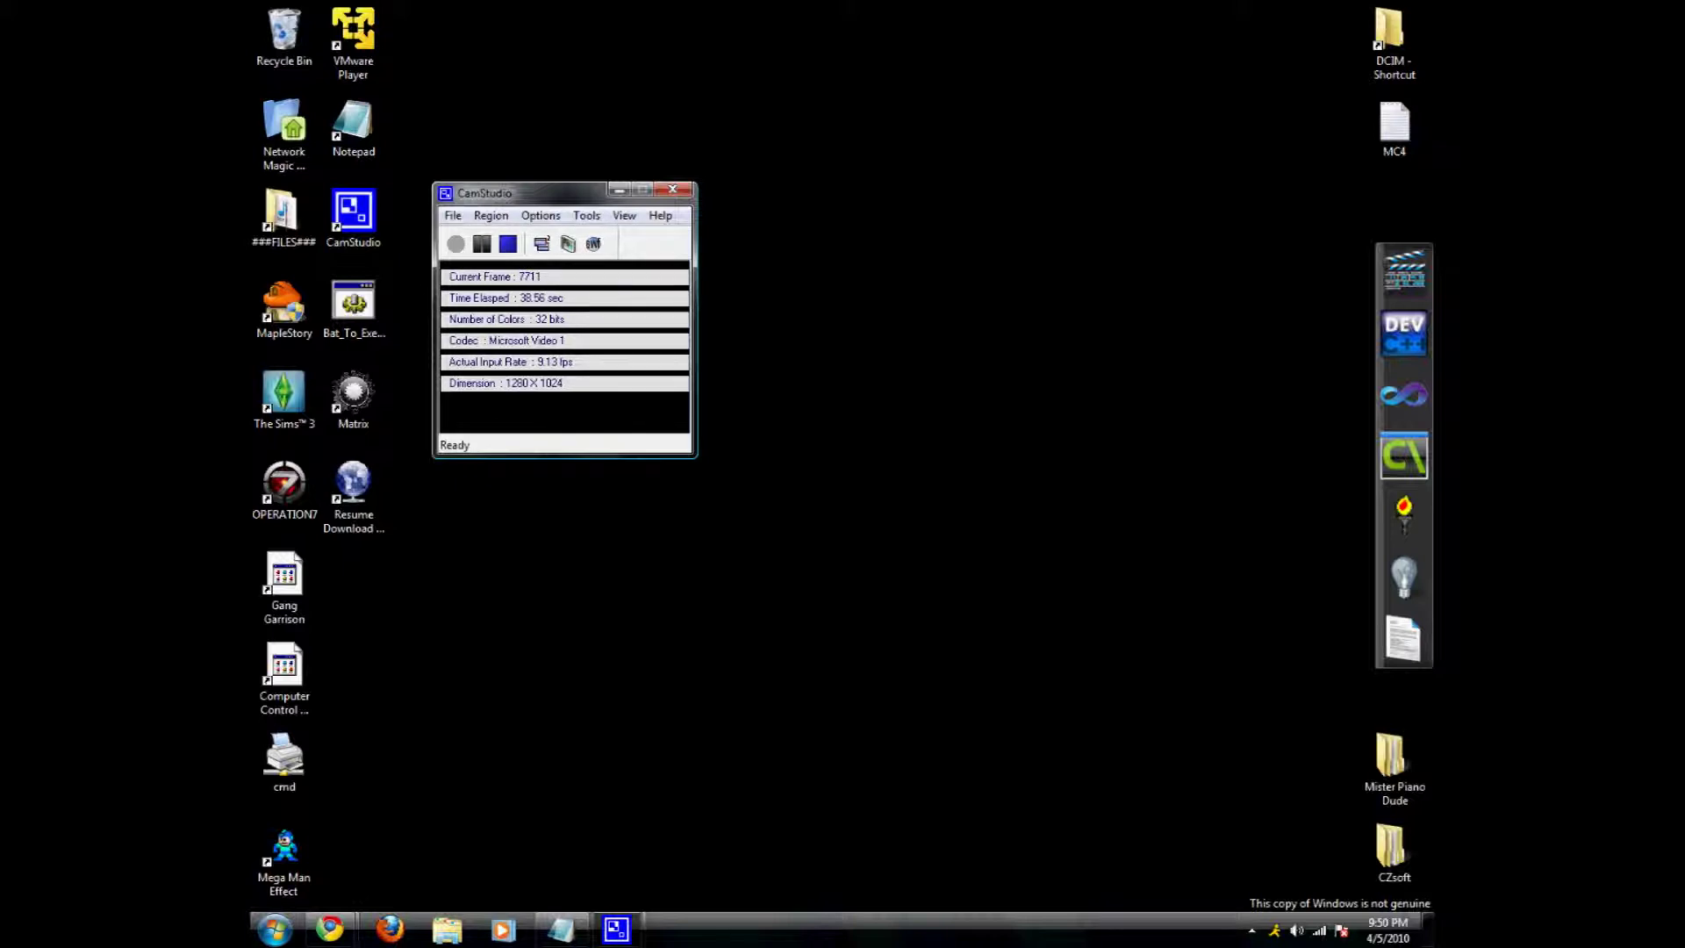
key("super+Down")
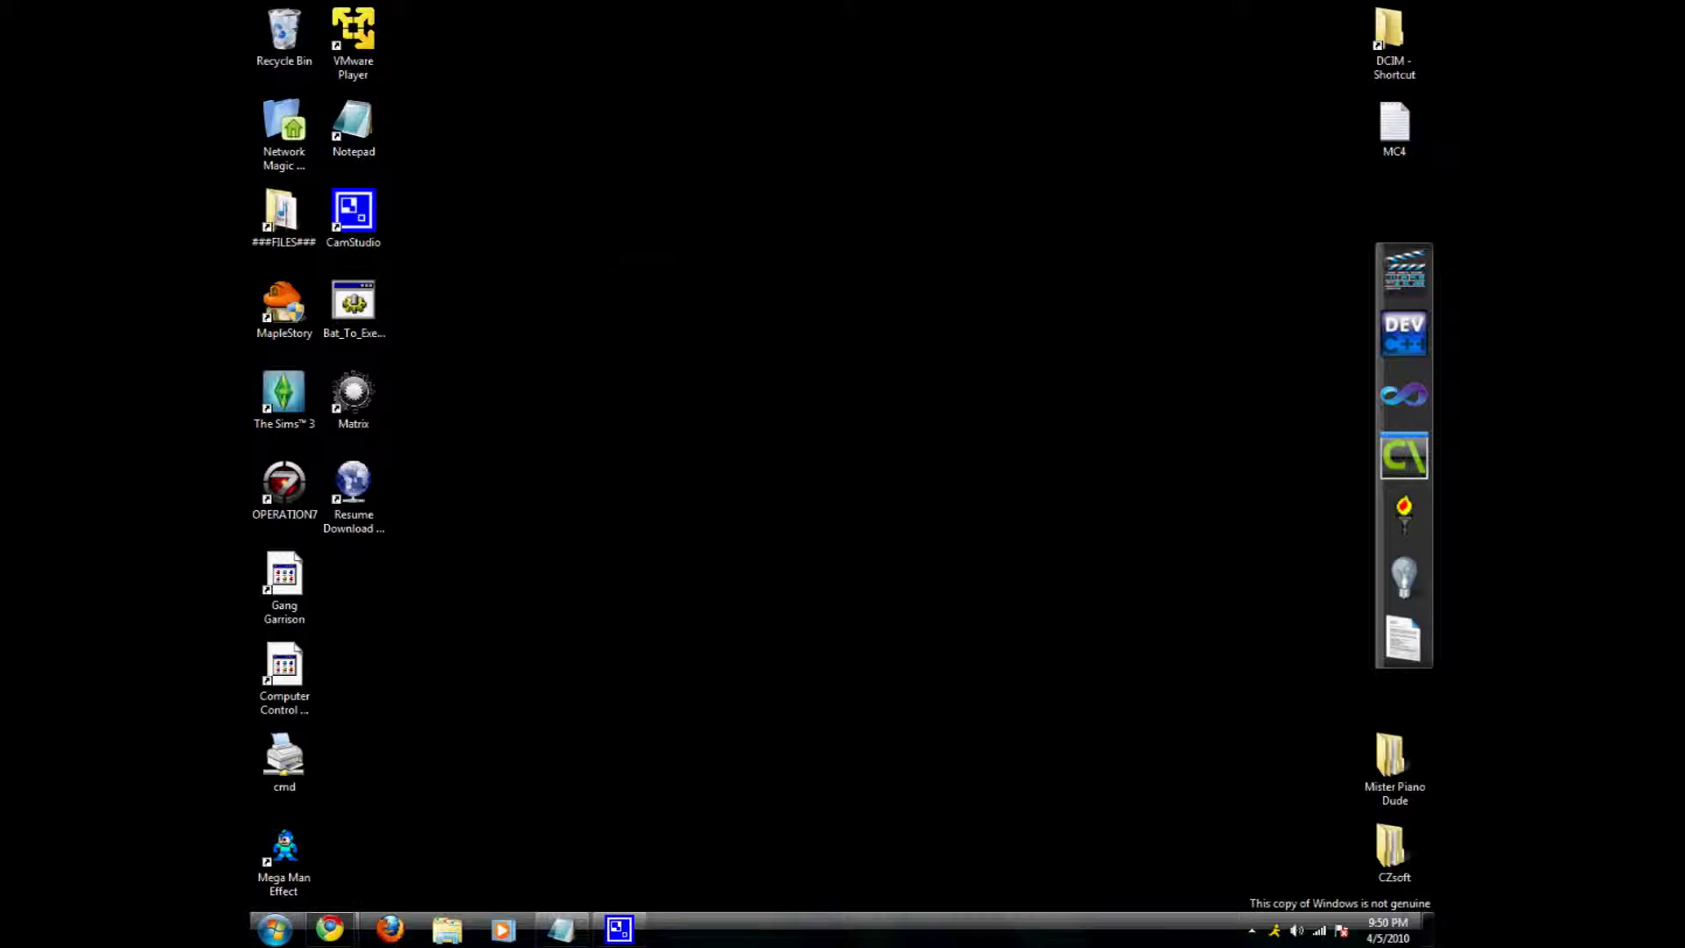
- Switch to the empty Notepad document and write "I am testing voice recognition" on its first line
key("super+5")
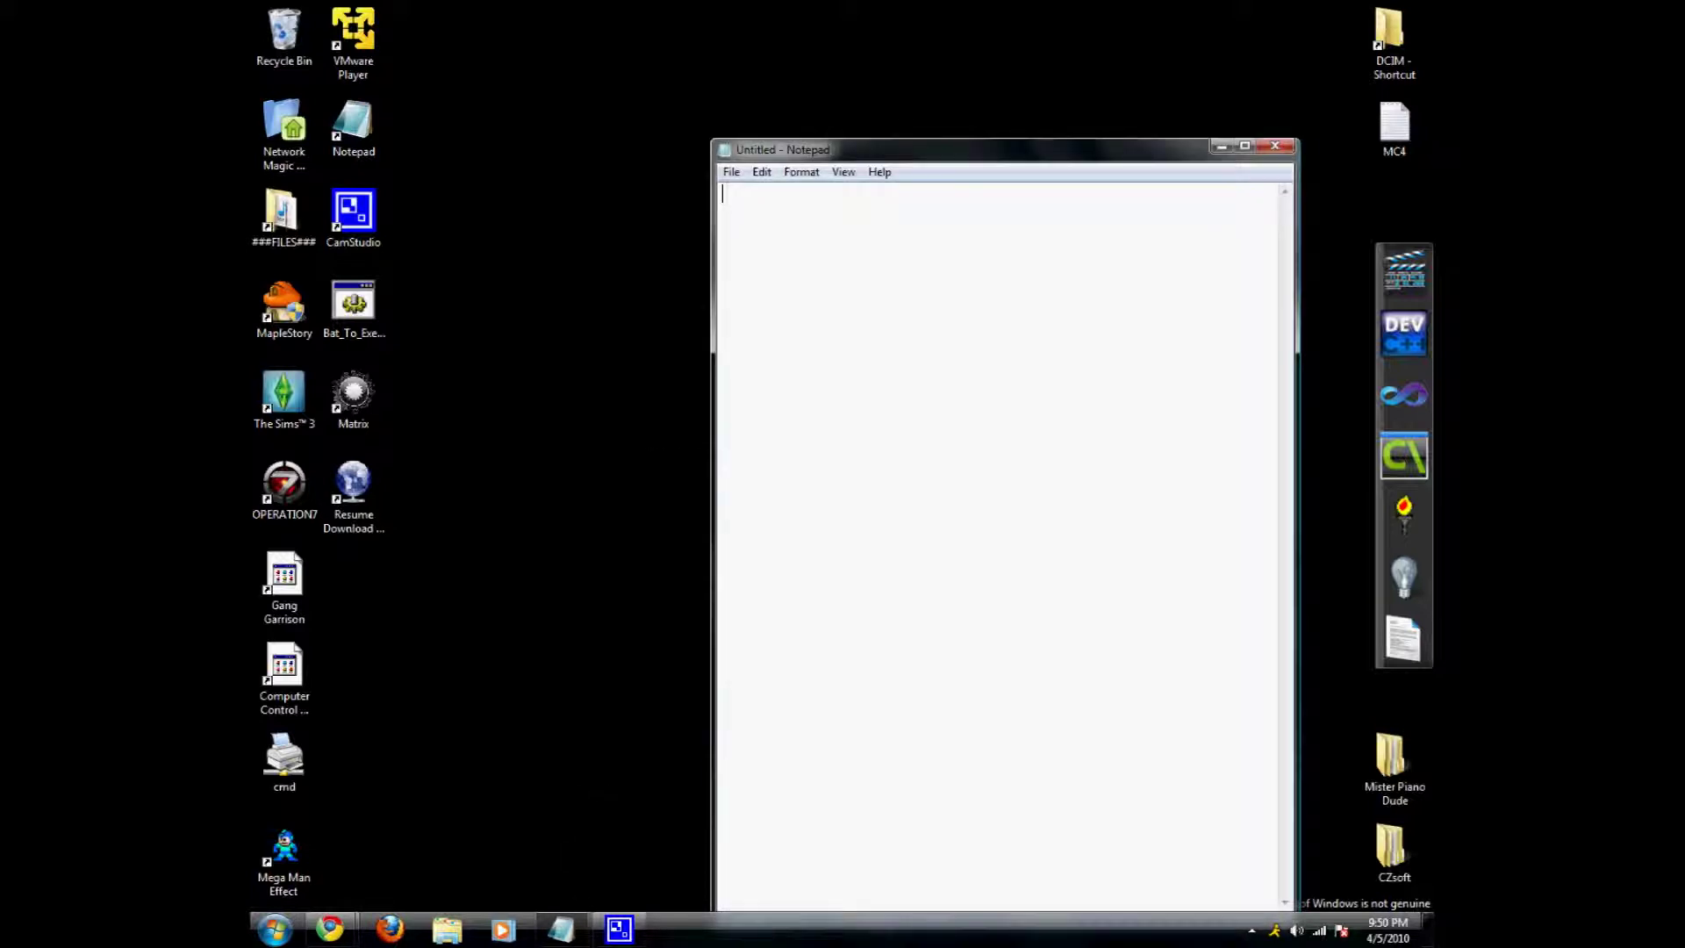
type("I am testing voice recognition")
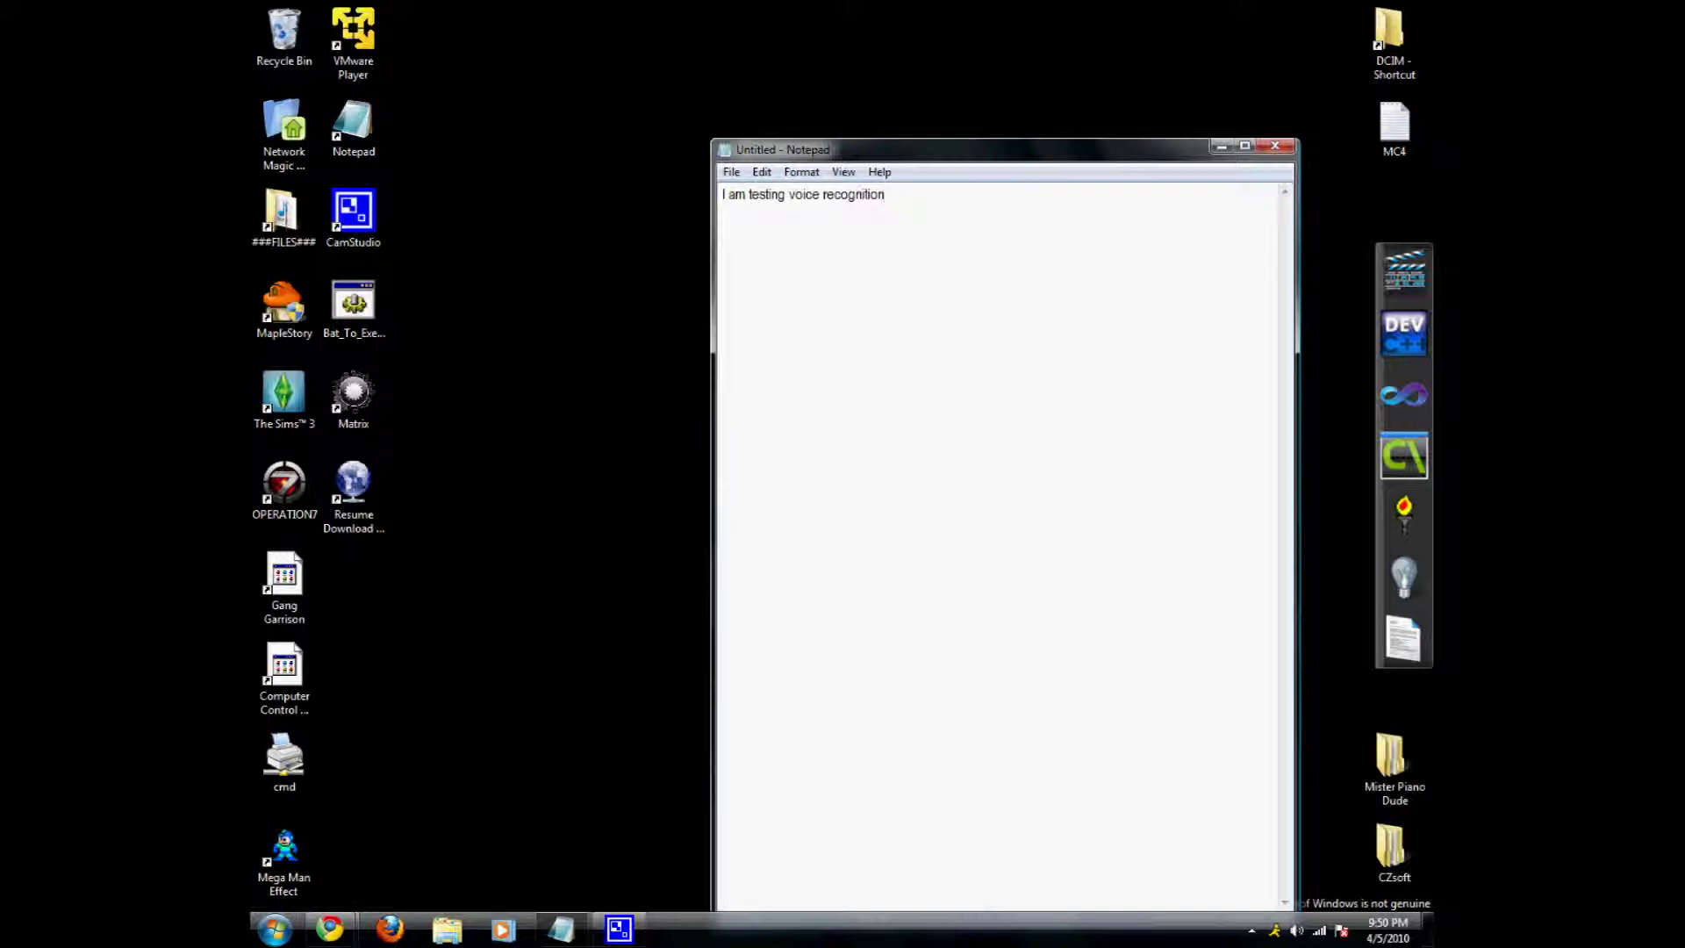
- Add the paragraph "As you can see you can see what I write with my mouth savoy's thing that the NIC of all right"
key("Return")
type("As you can see you can see what I write with my mouth")
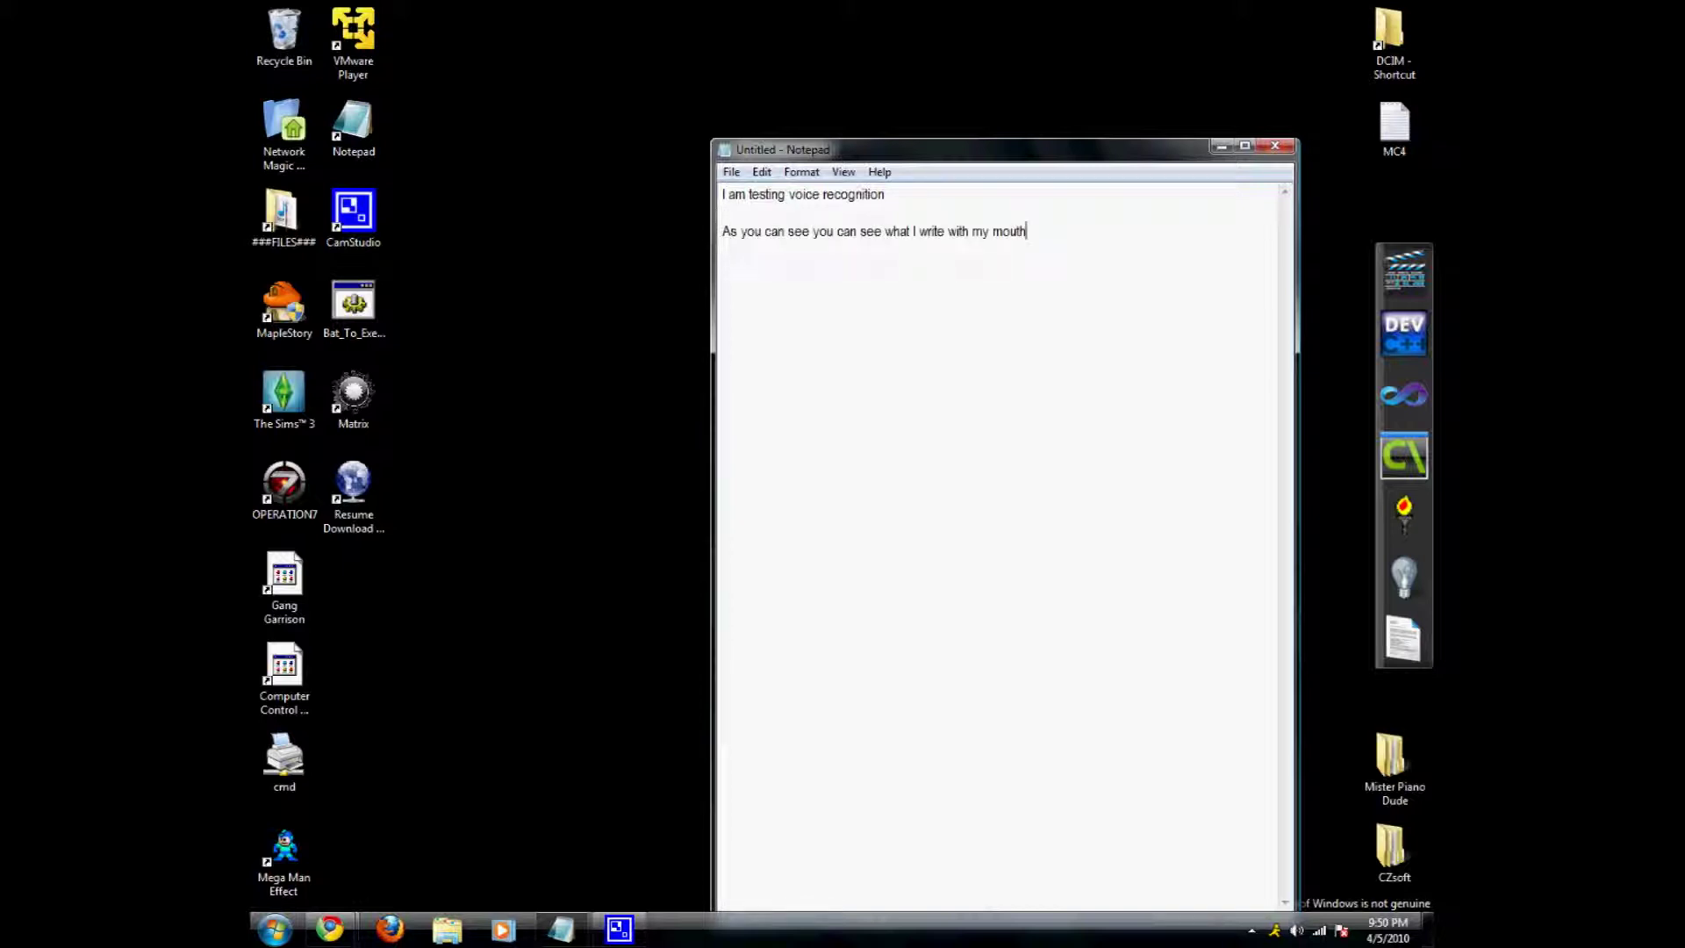
type(" savoy's thing that the NIC of all right")
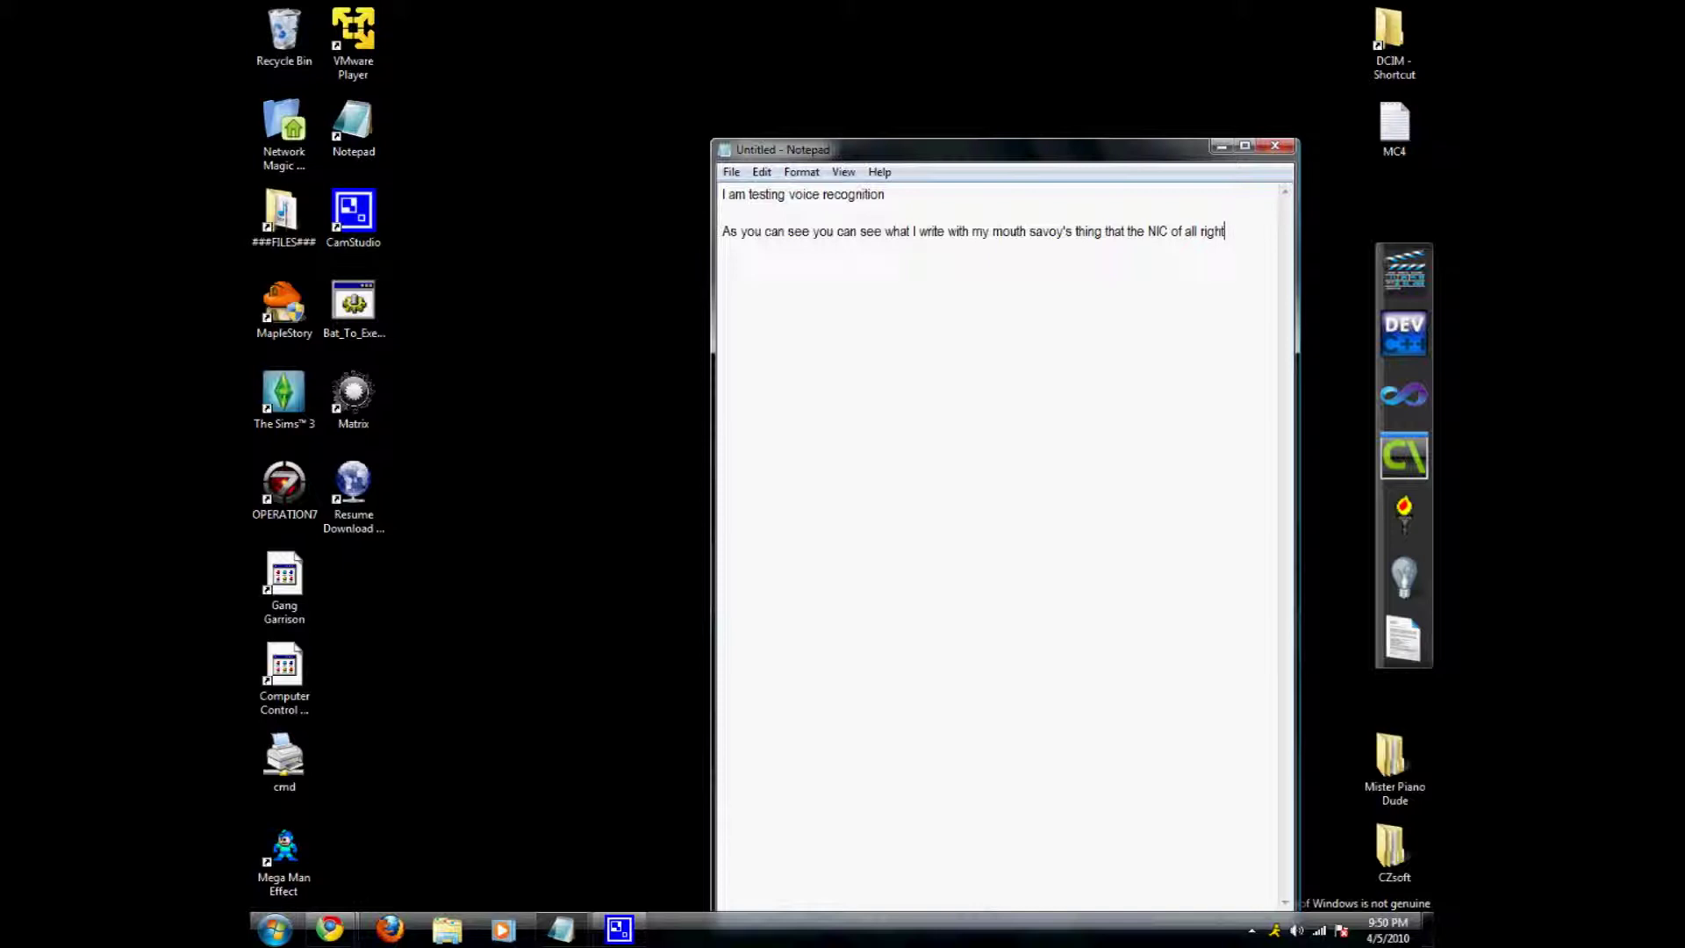
- Add the paragraph "As he continues not very acne it one that is because I'm not talking clear enough" below the existing text
key("Return")
key("Return")
type("And")
key("BackSpace")
key("BackSpace")
key("BackSpace")
type("As he continues not very acne it")
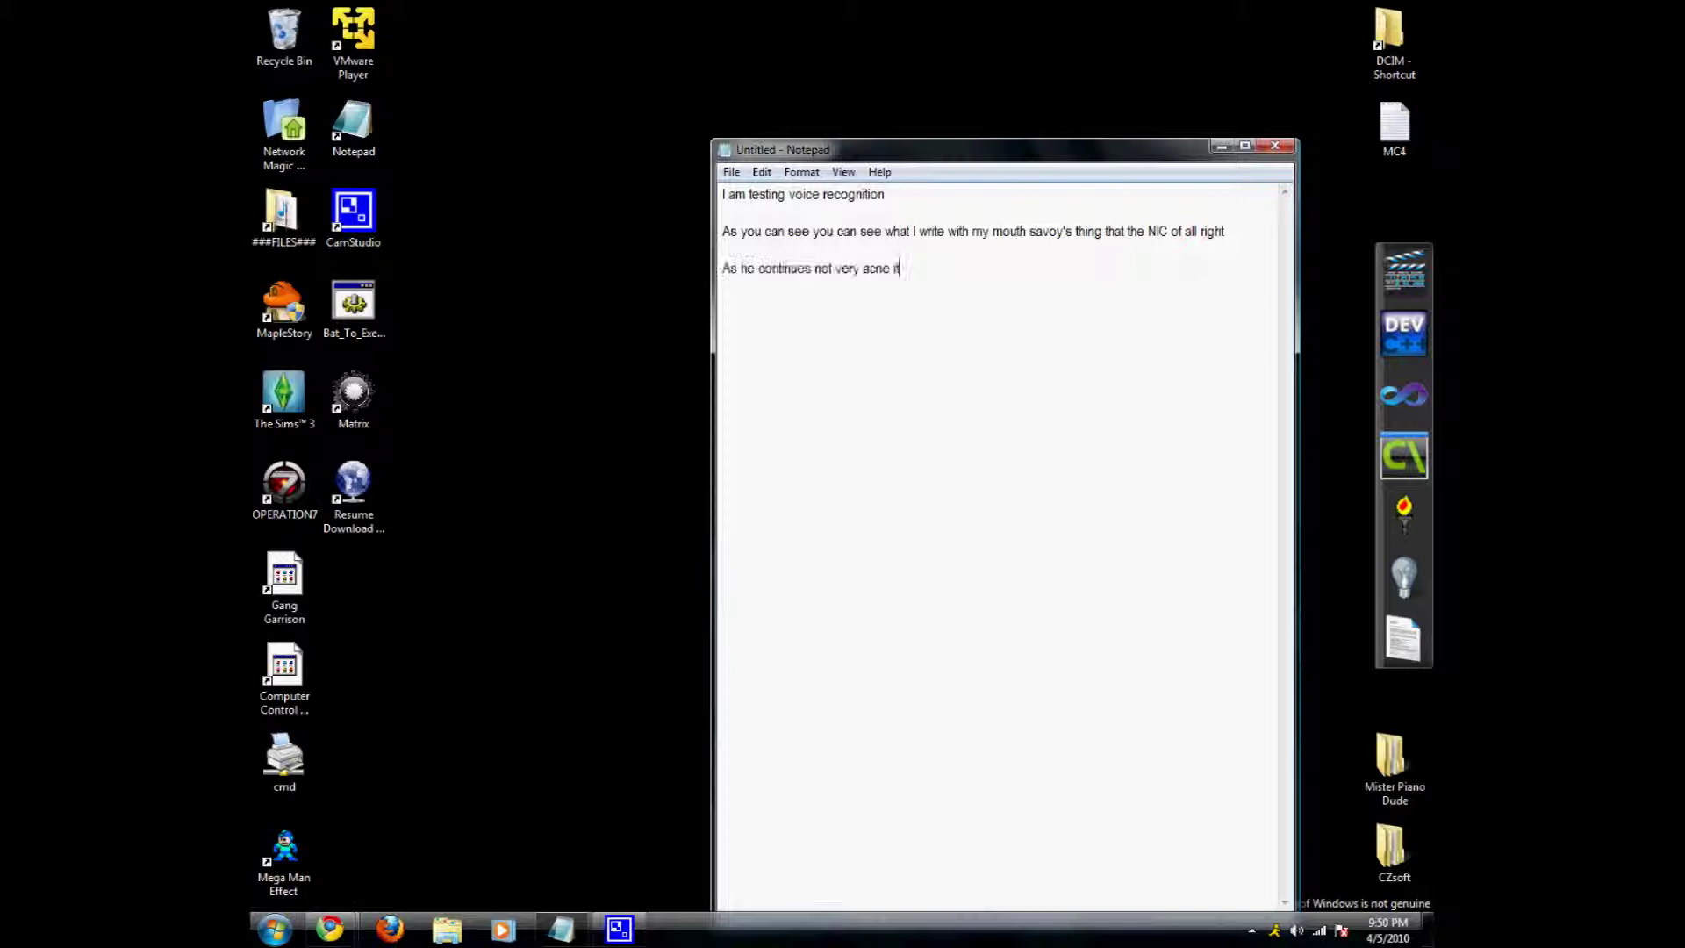
type(" one")
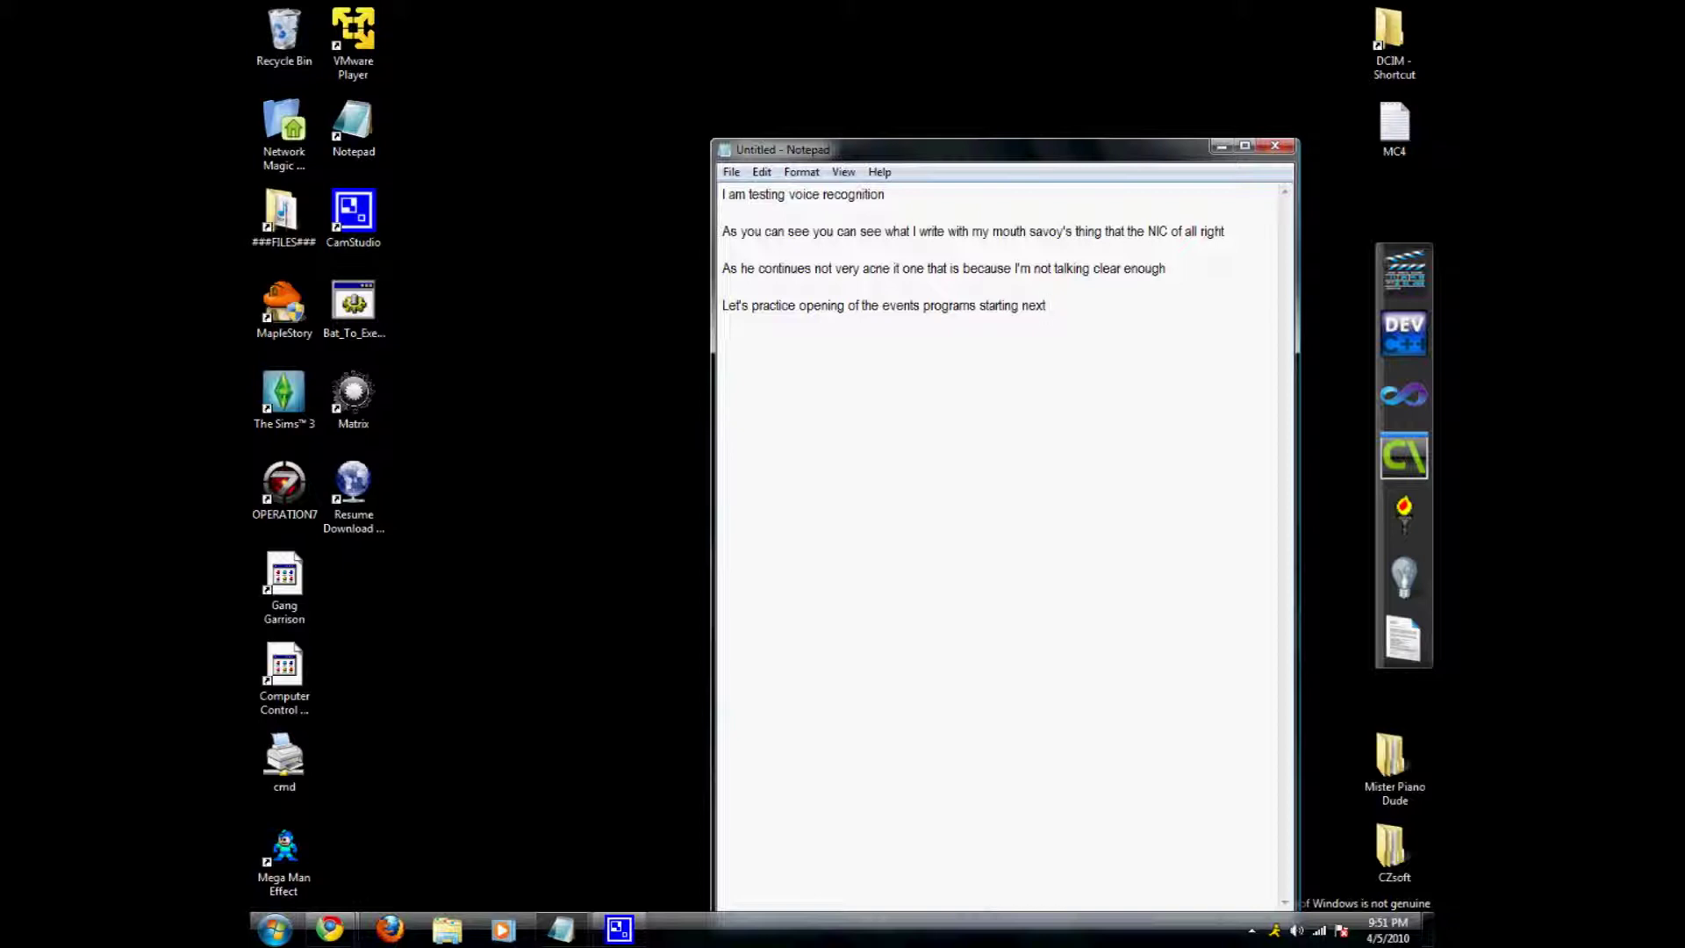
- Add a last paragraph reading "And OK lets minimize this" to the note and minimize Notepad
key("Return")
key("Return")
type("And OK lets minimize this")
key("super+Down")
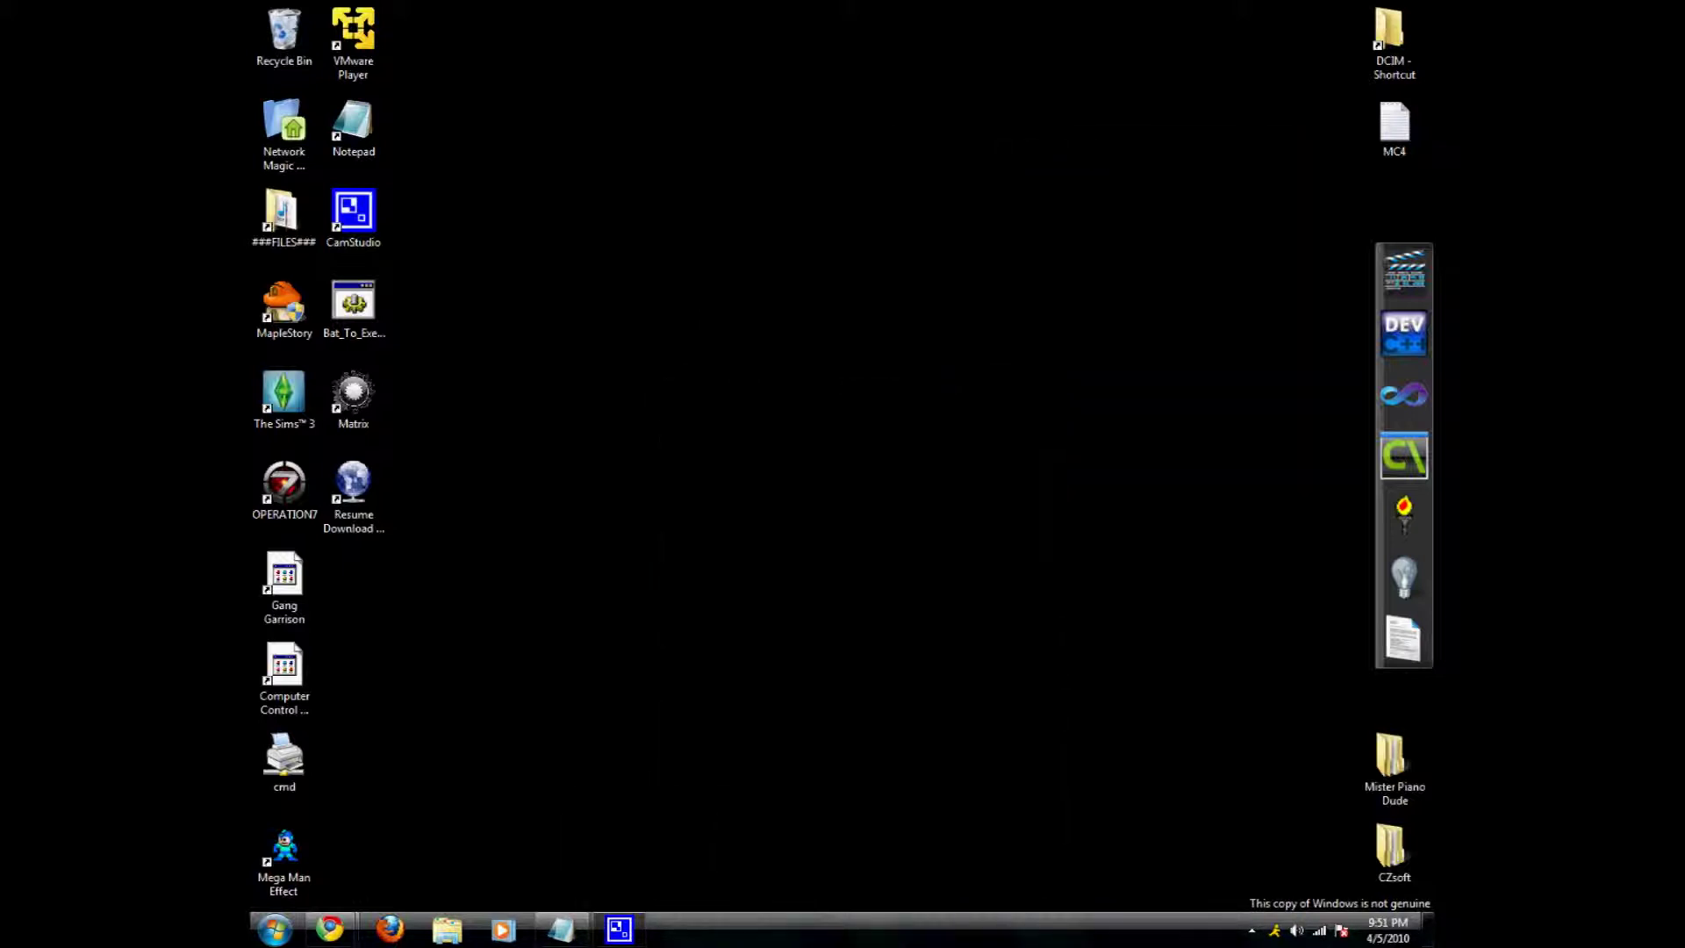
- Open the Music library and select the Sample Music 2 folder
key("super")
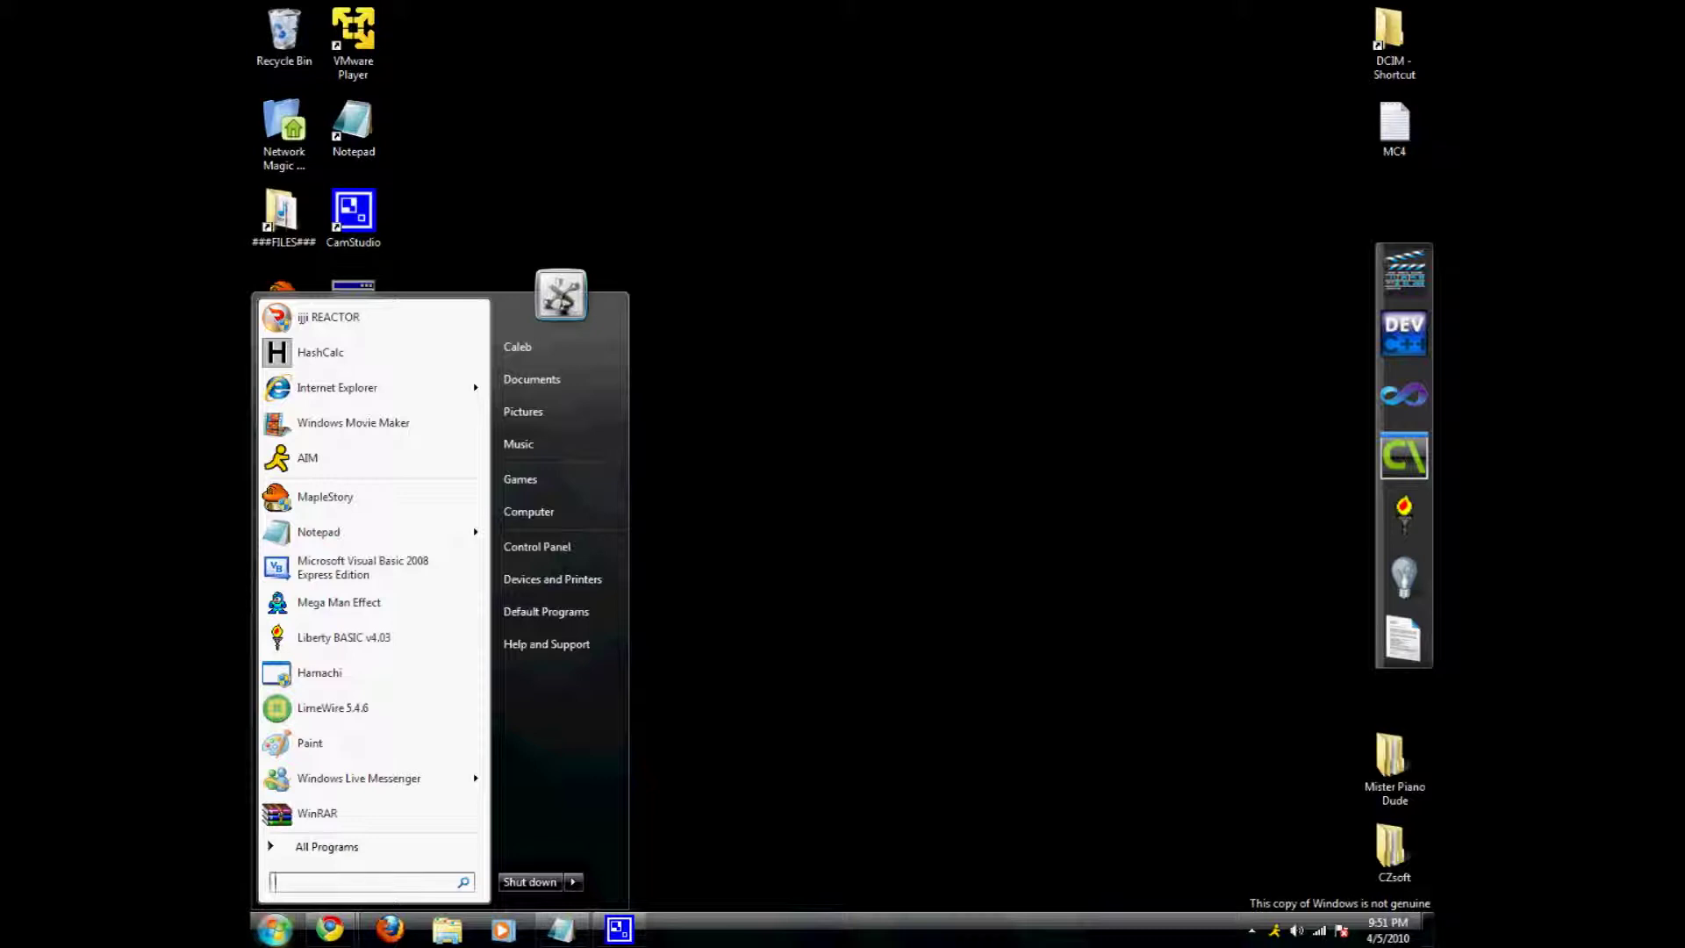
left_click(517, 443)
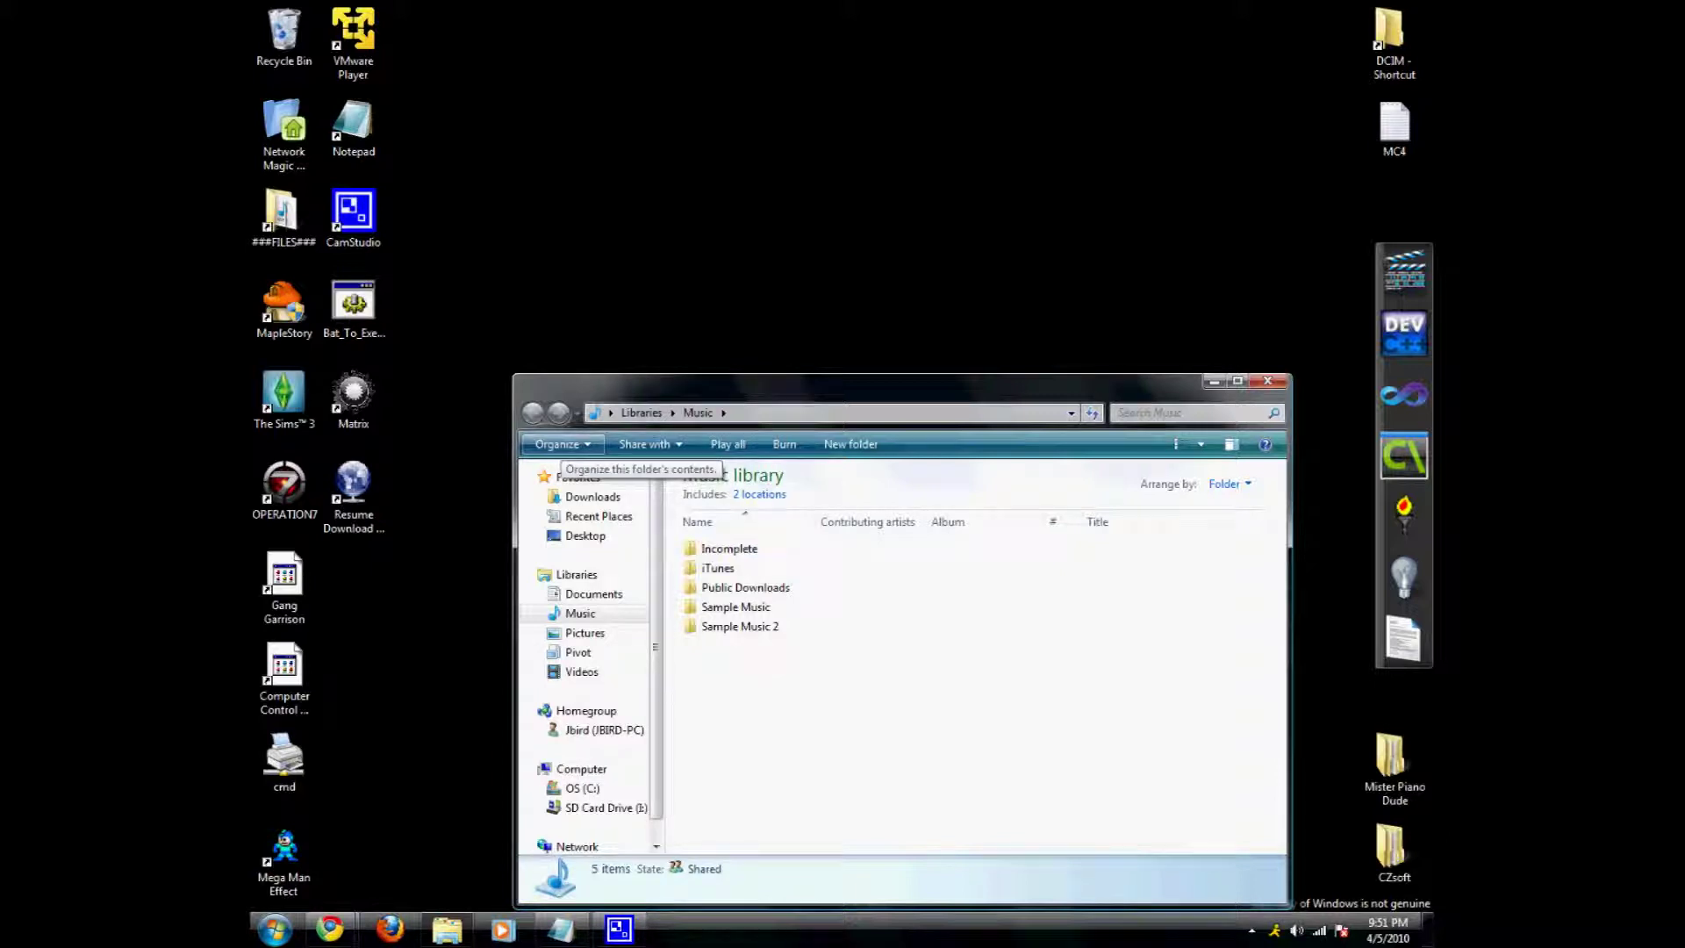
left_click(740, 626)
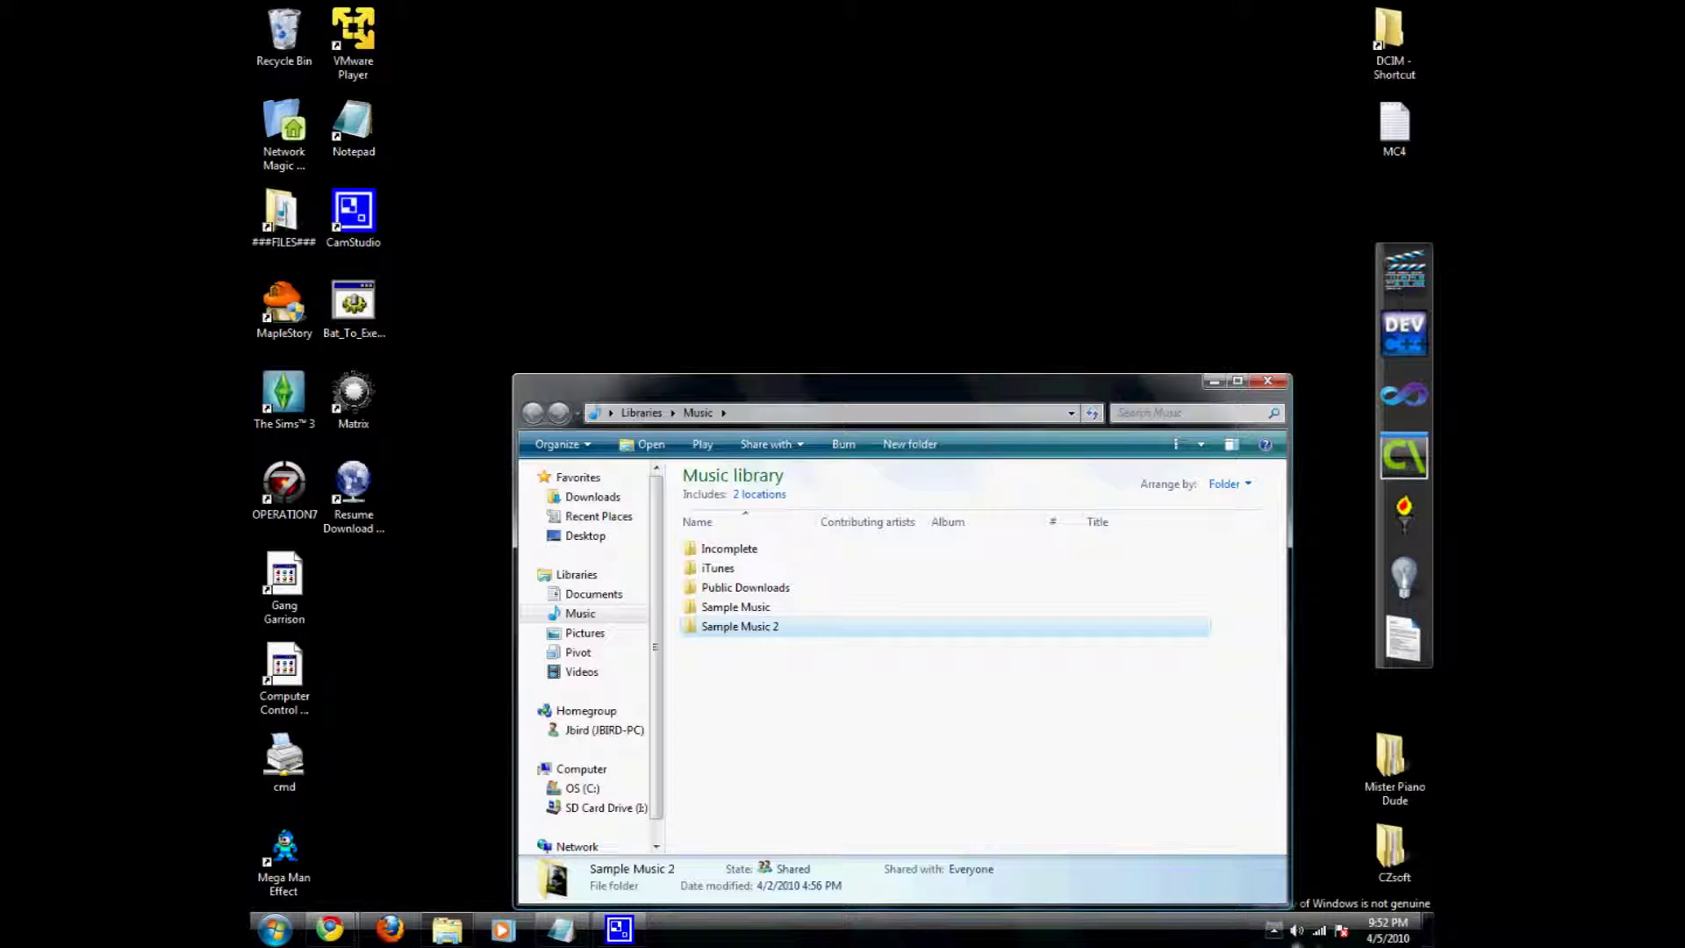
- Bring up the speech recognition bar from the hidden notification icons
left_click(1272, 929)
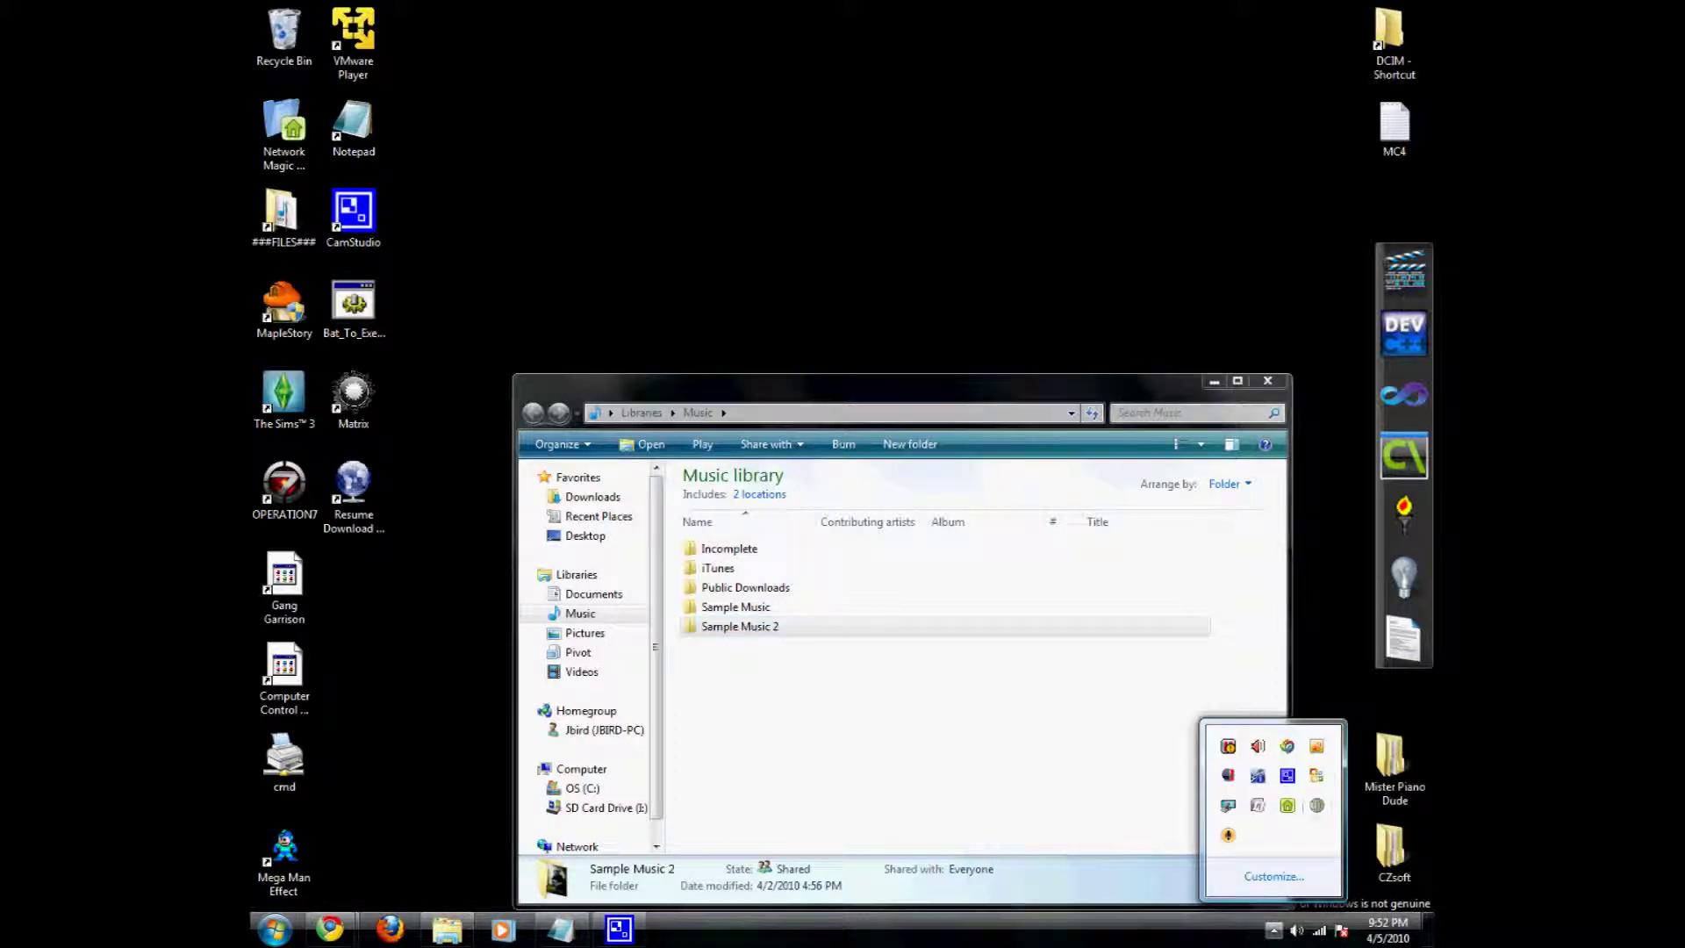
left_click(1228, 836)
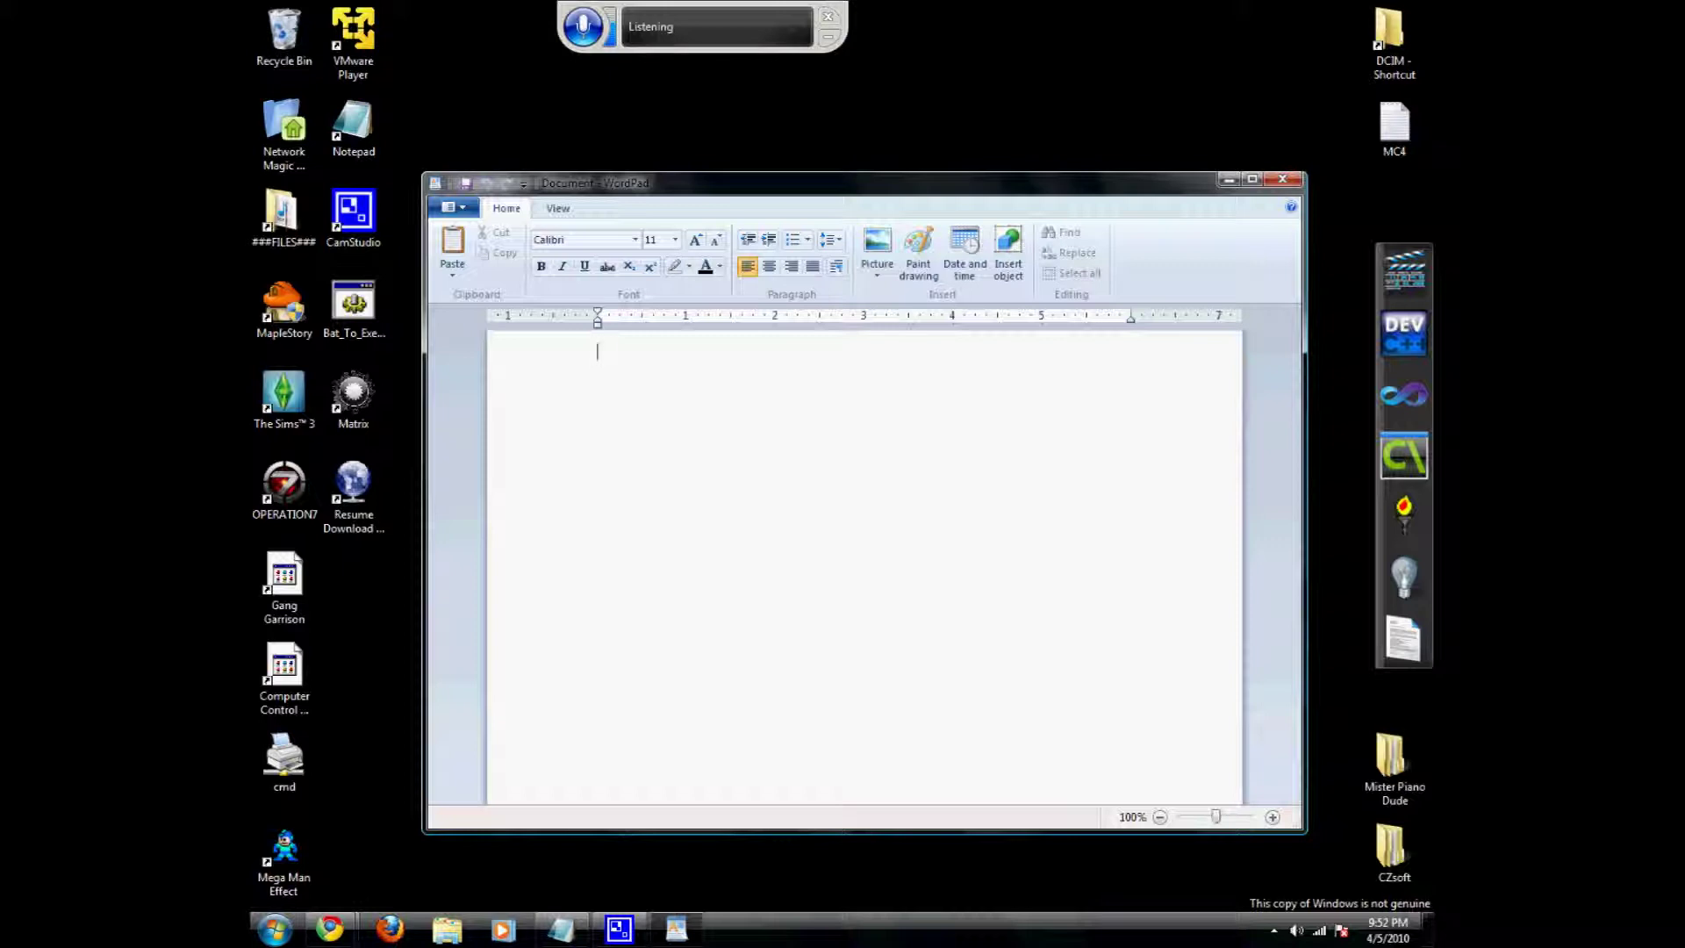
- Write "I had started a word document" and "And also switch back to note that or even make punctuation., Let's close this and" as separate paragraphs
type("I had started a word document")
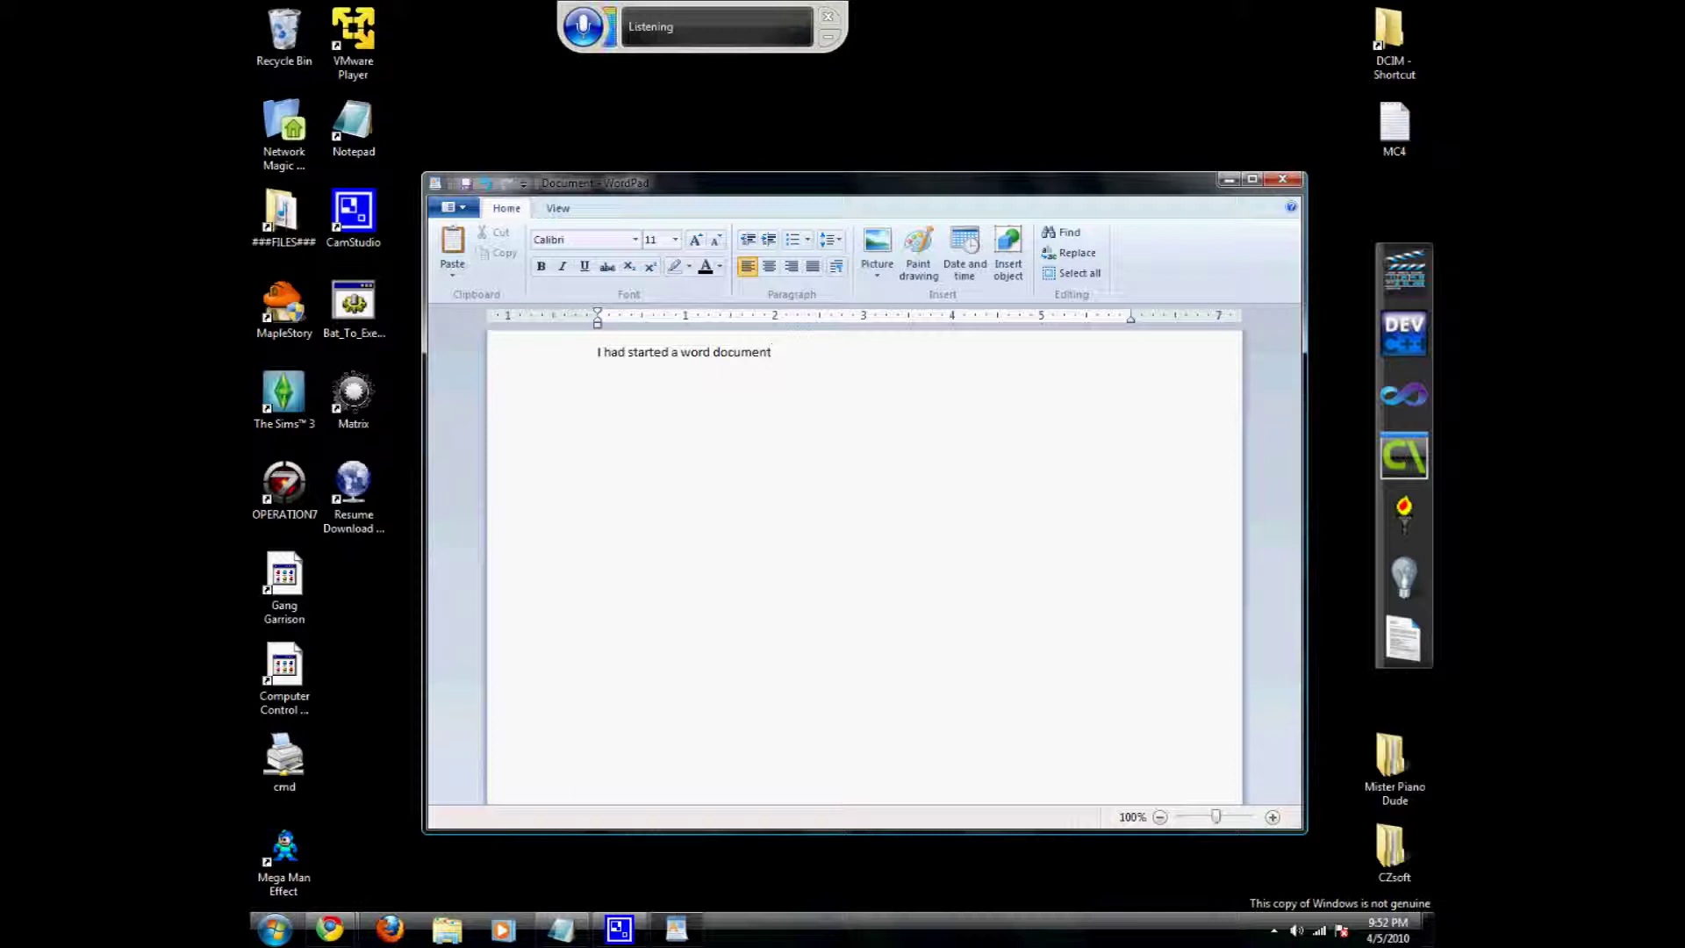
key("Return")
key("Return")
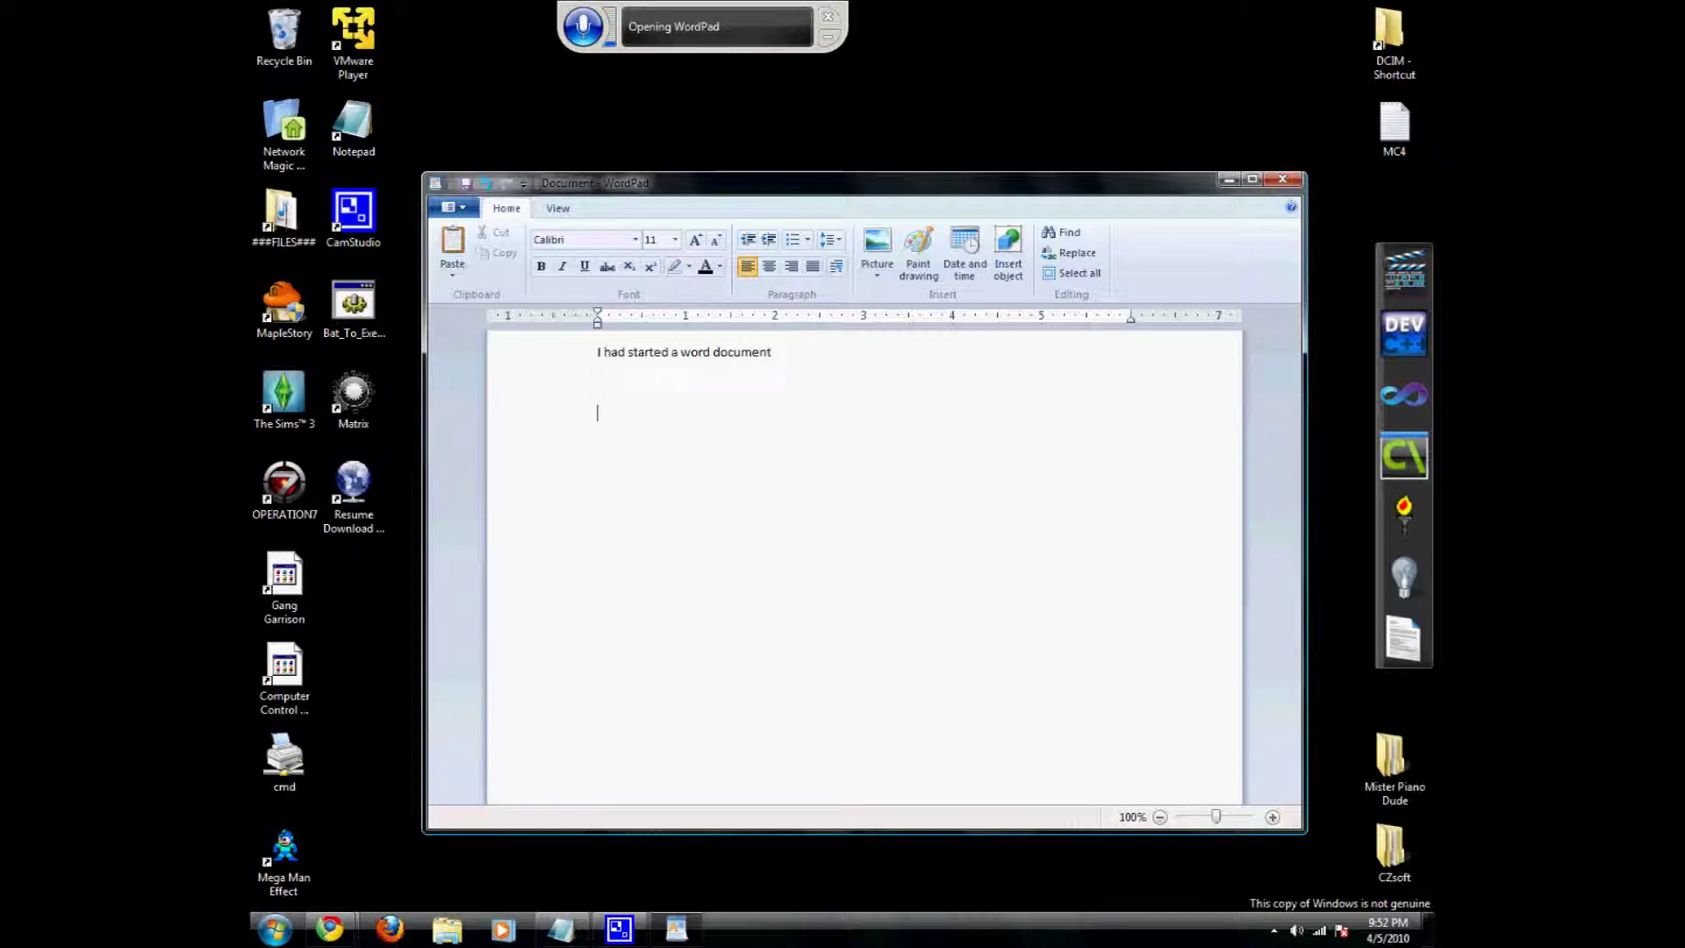
type("And also switch back to note that")
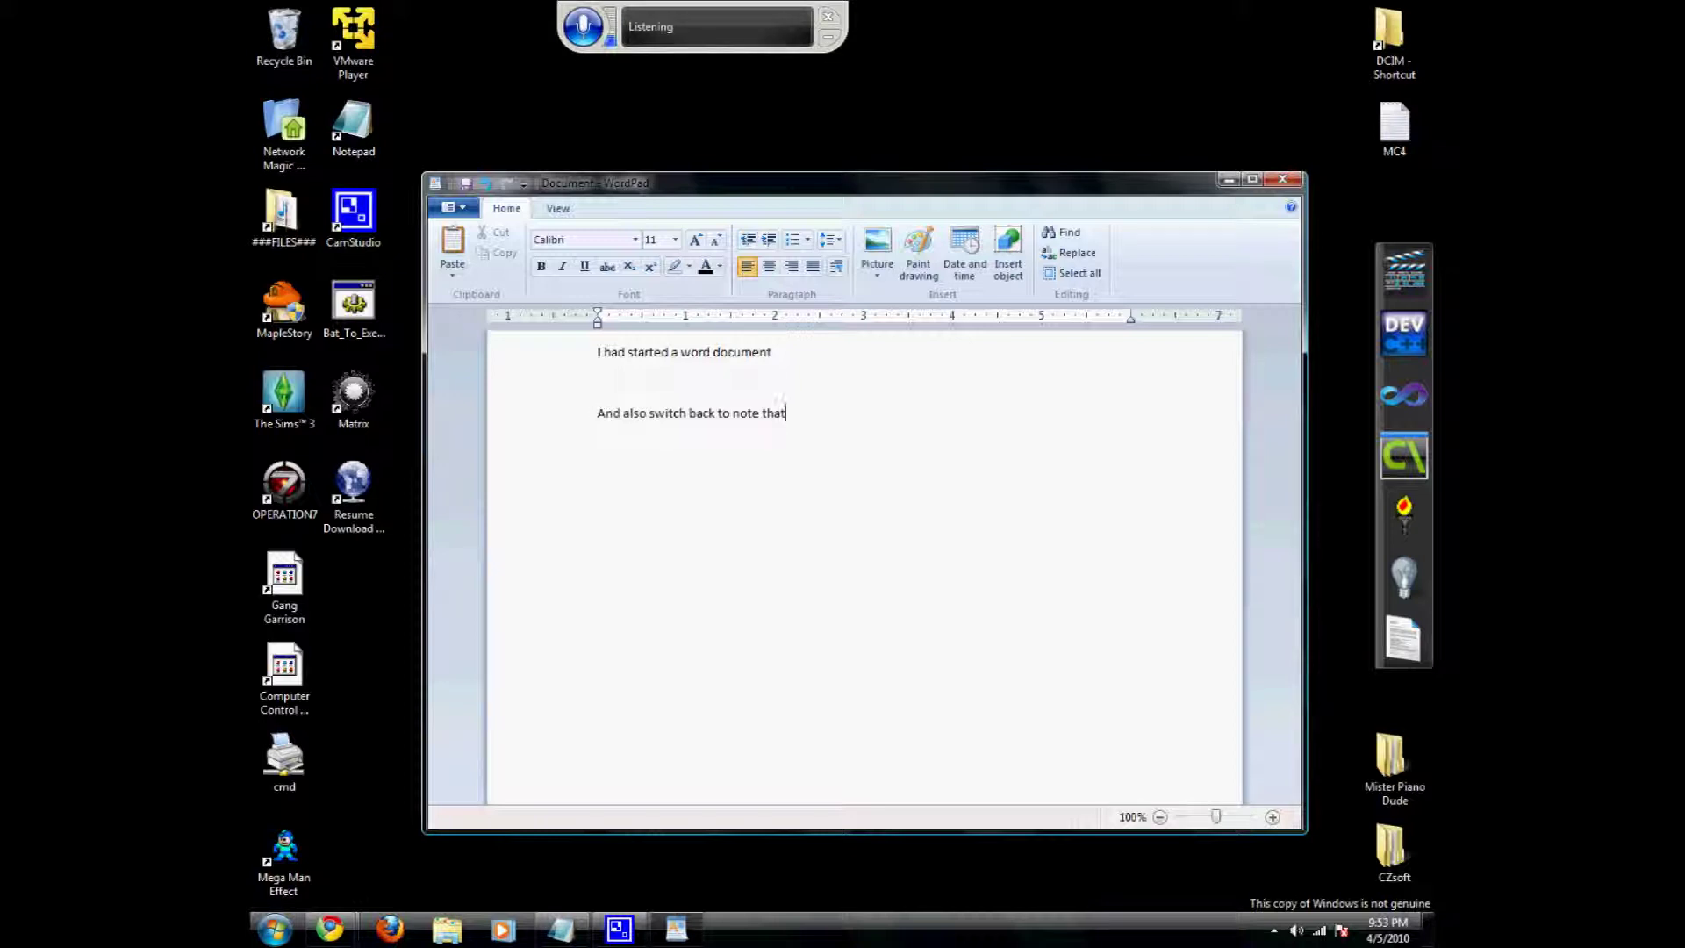
type("or even make punctuation.,")
type("Let's close this and")
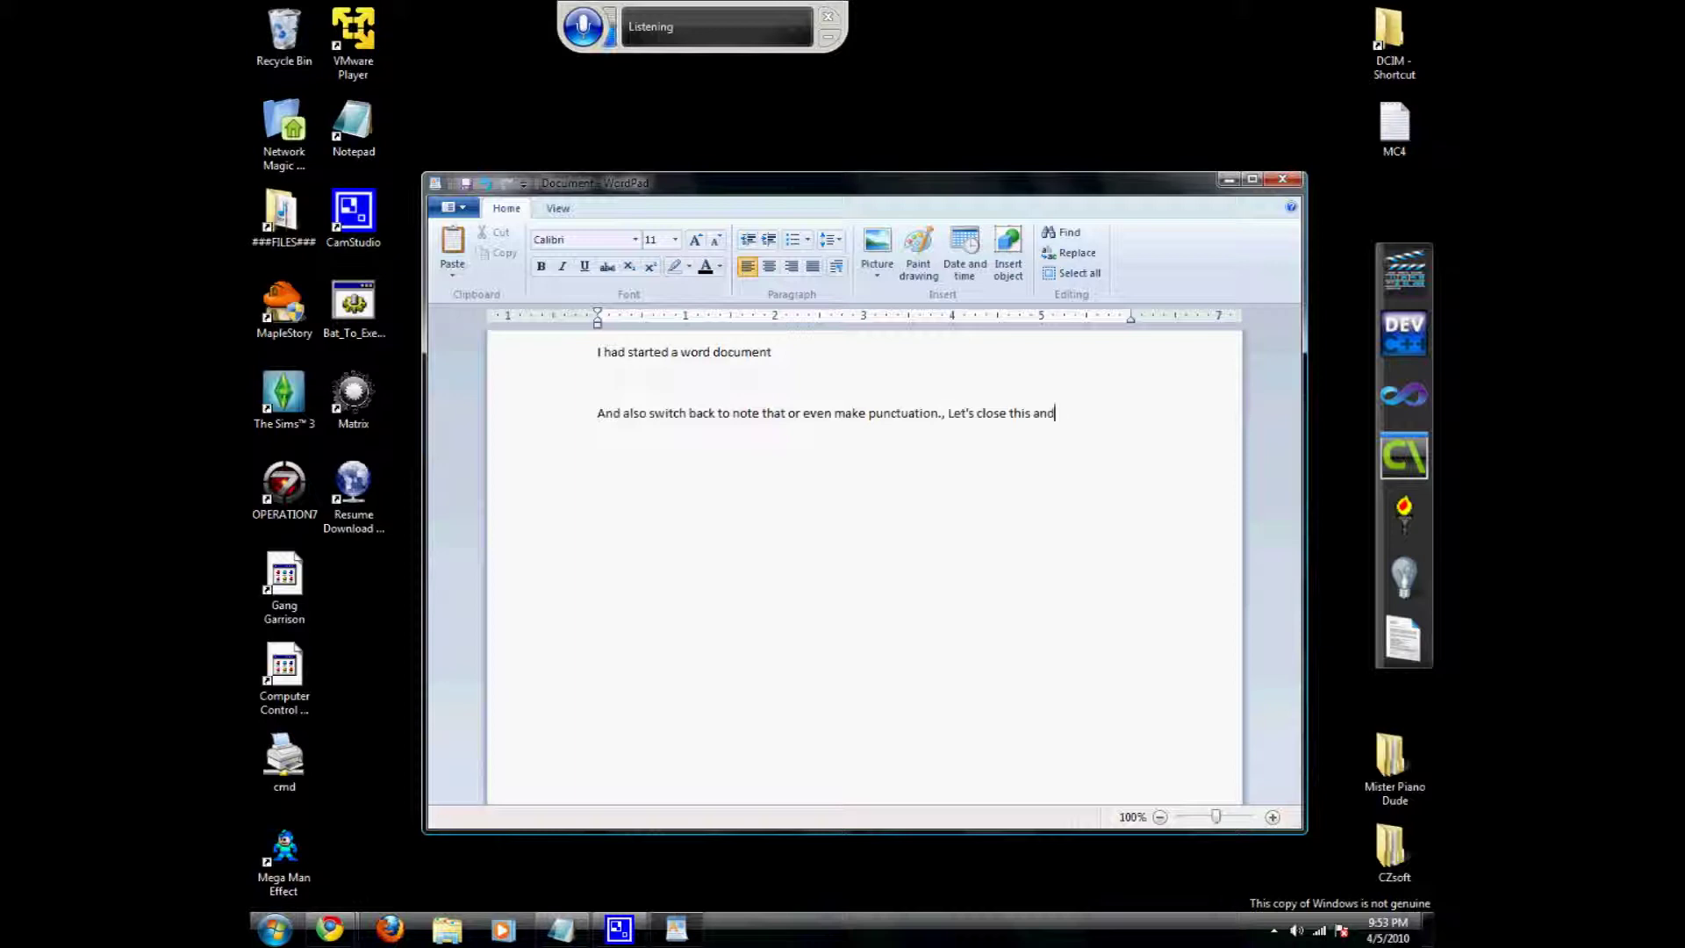
- Close the WordPad document without saving its changes
key("alt+F4")
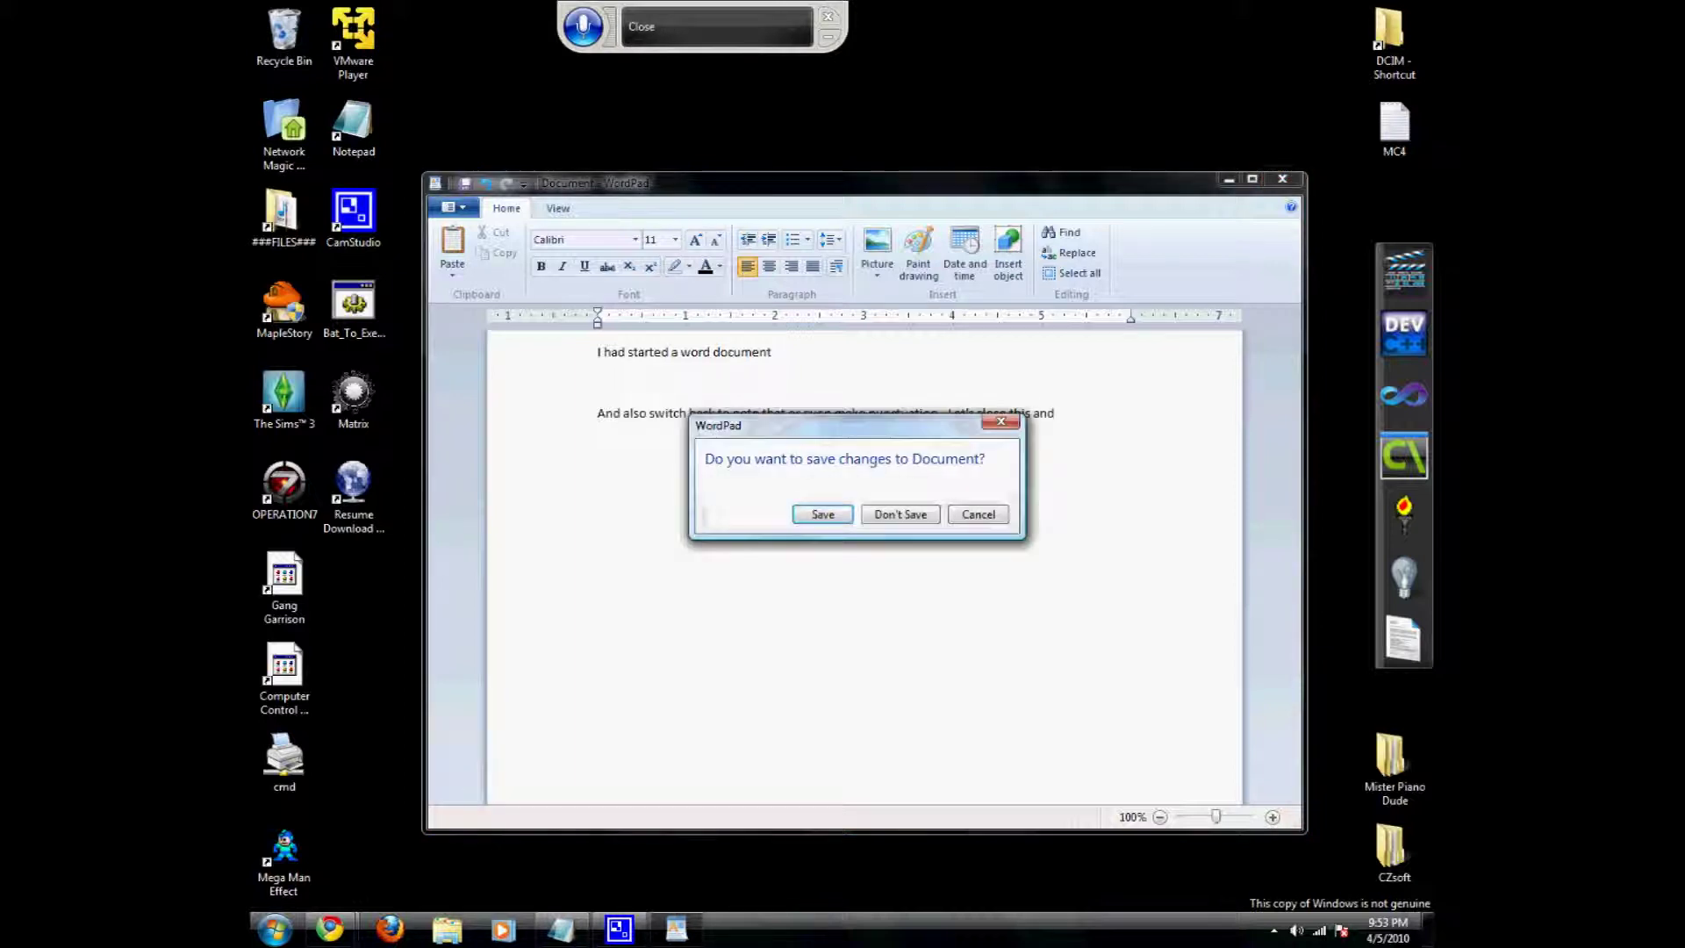
key("alt+n")
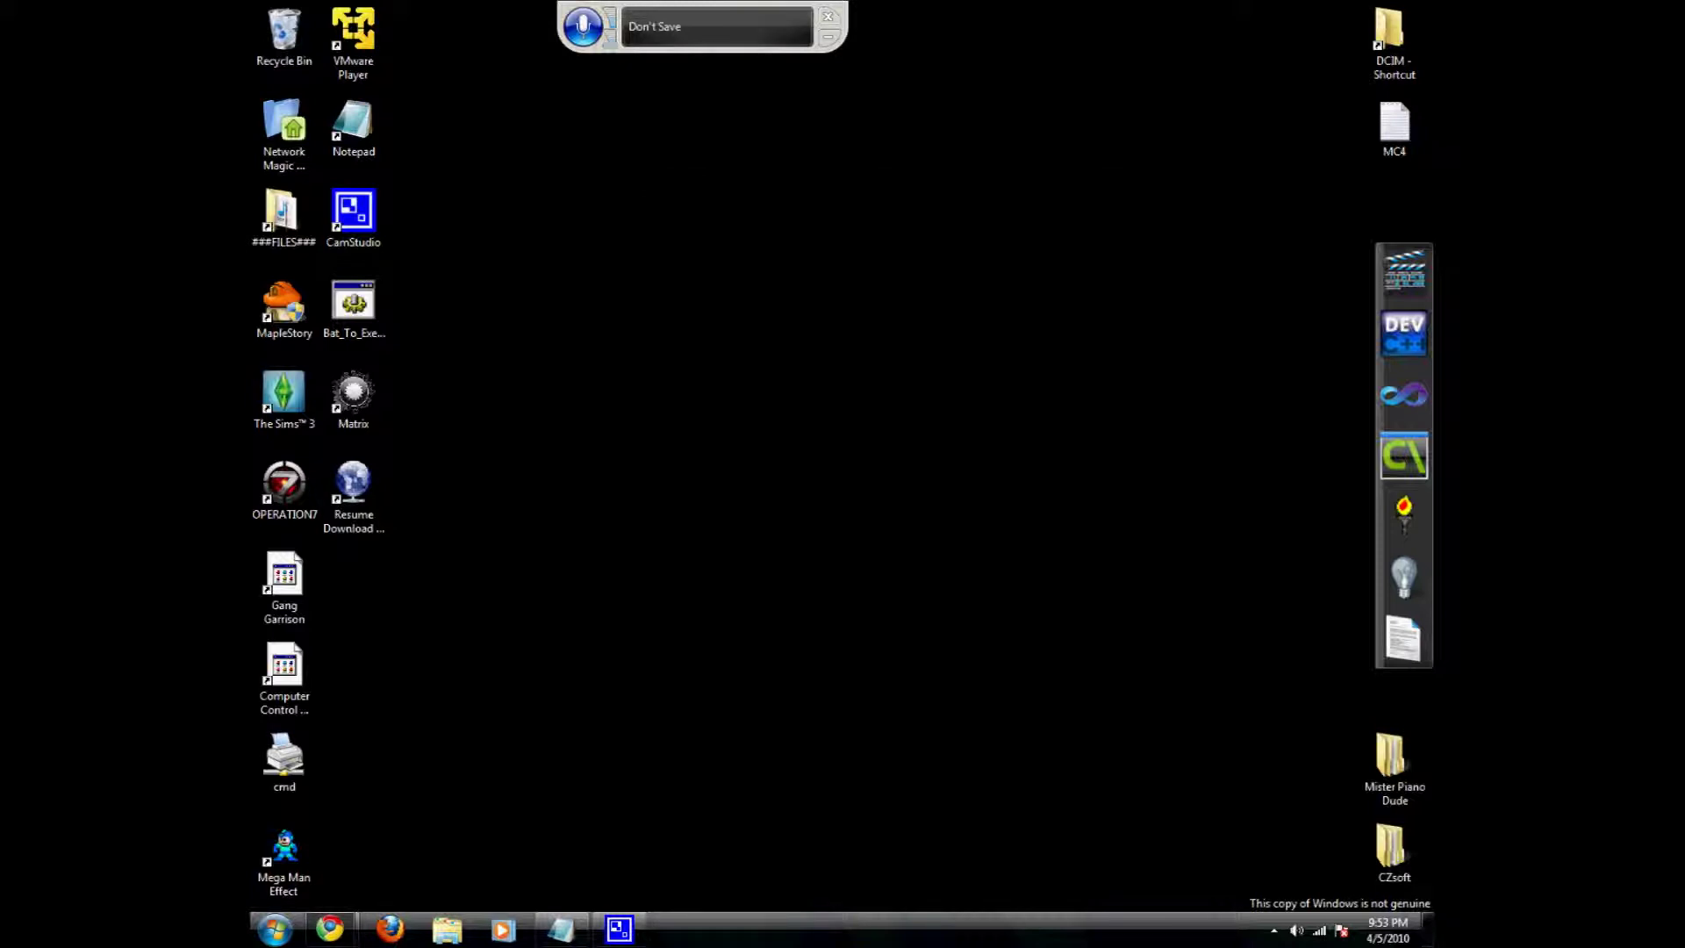
- Switch to the untitled Notepad note and delete all of its text
key("alt+Tab")
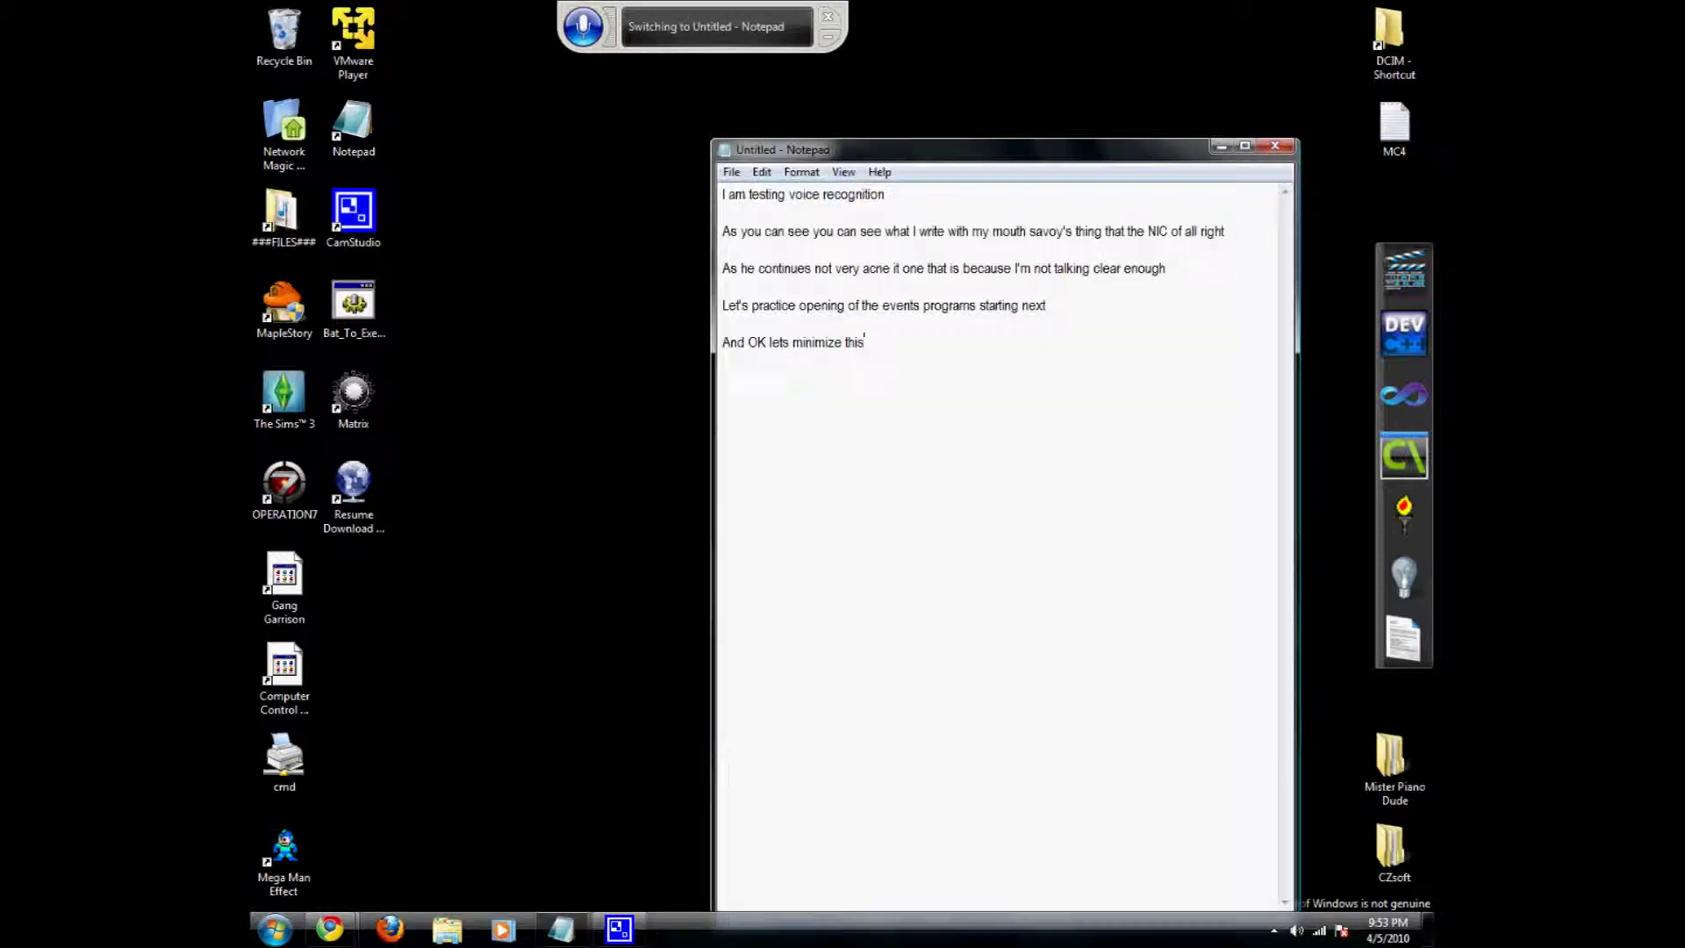
key("ctrl+a")
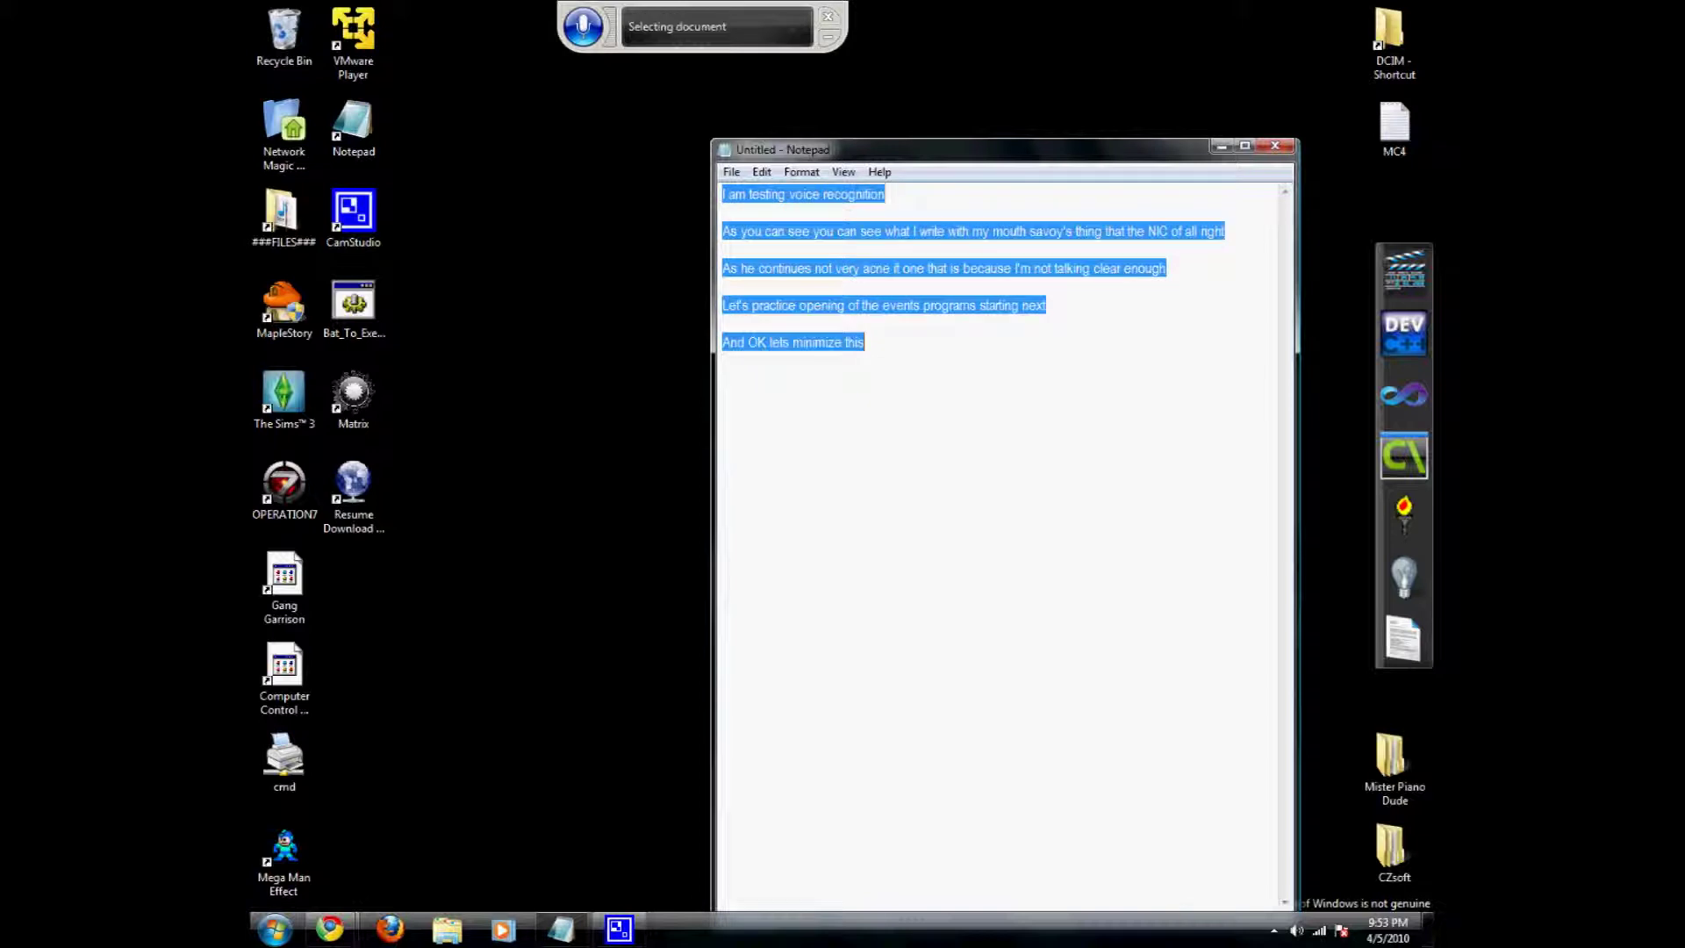
key("BackSpace")
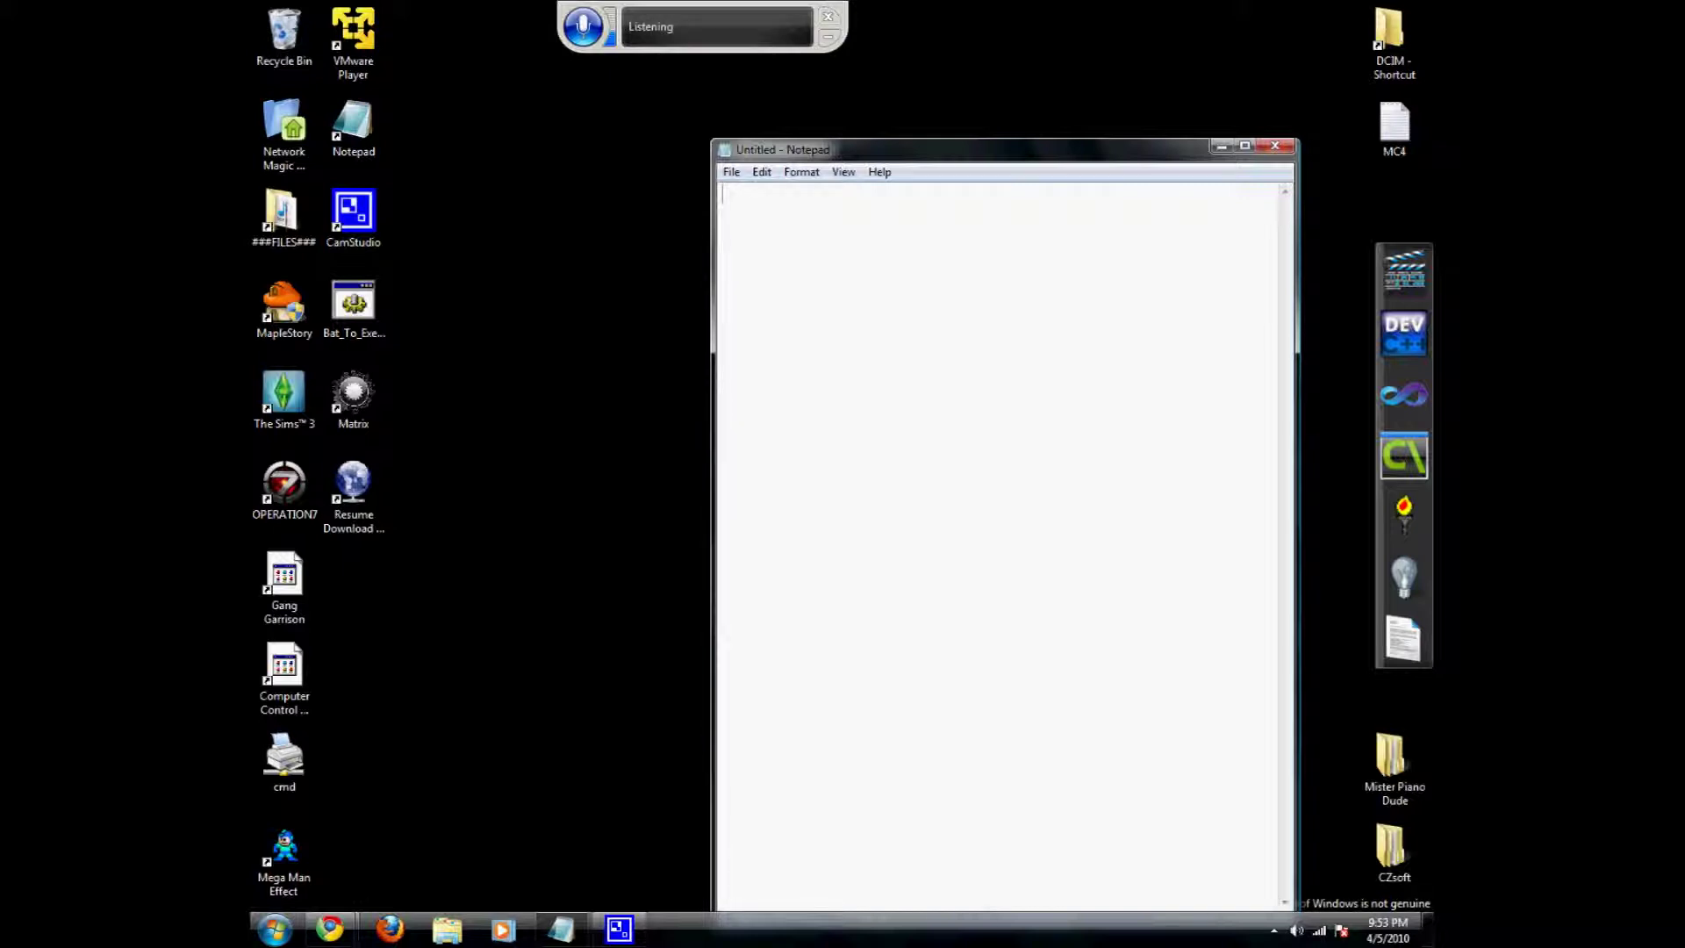
- Enter "Alone and" in the empty note and undo that entry
type("Alone and")
key("ctrl+z")
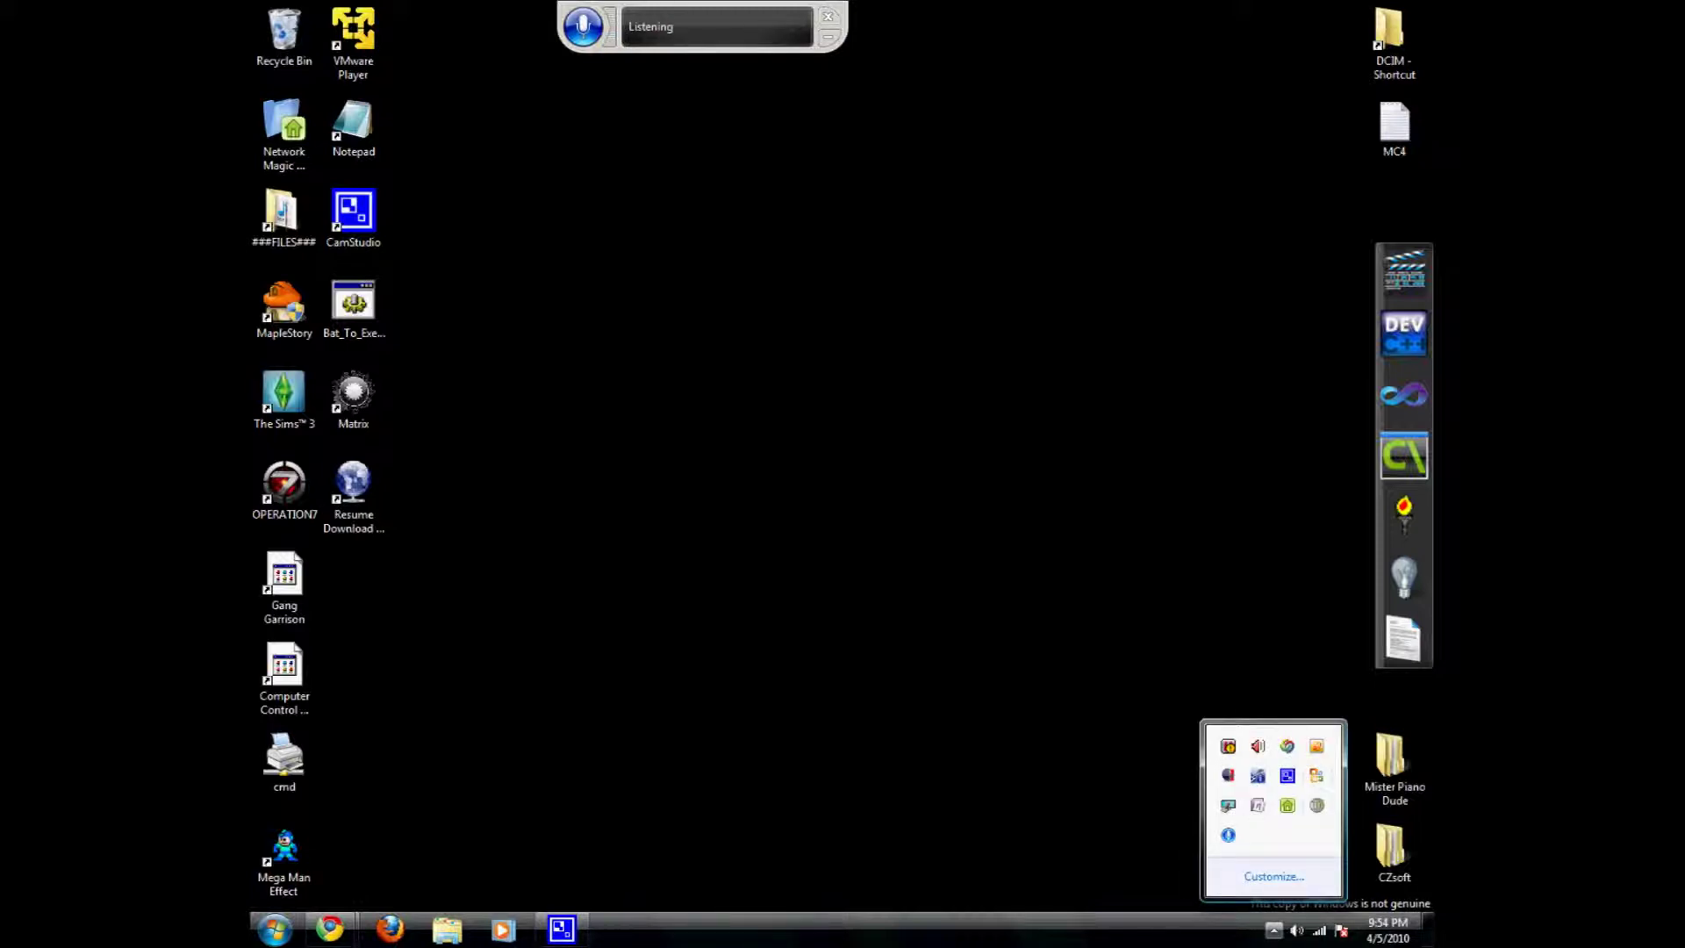
- Open the recording options of CamStudio's hidden notification icon
key("shift+F10")
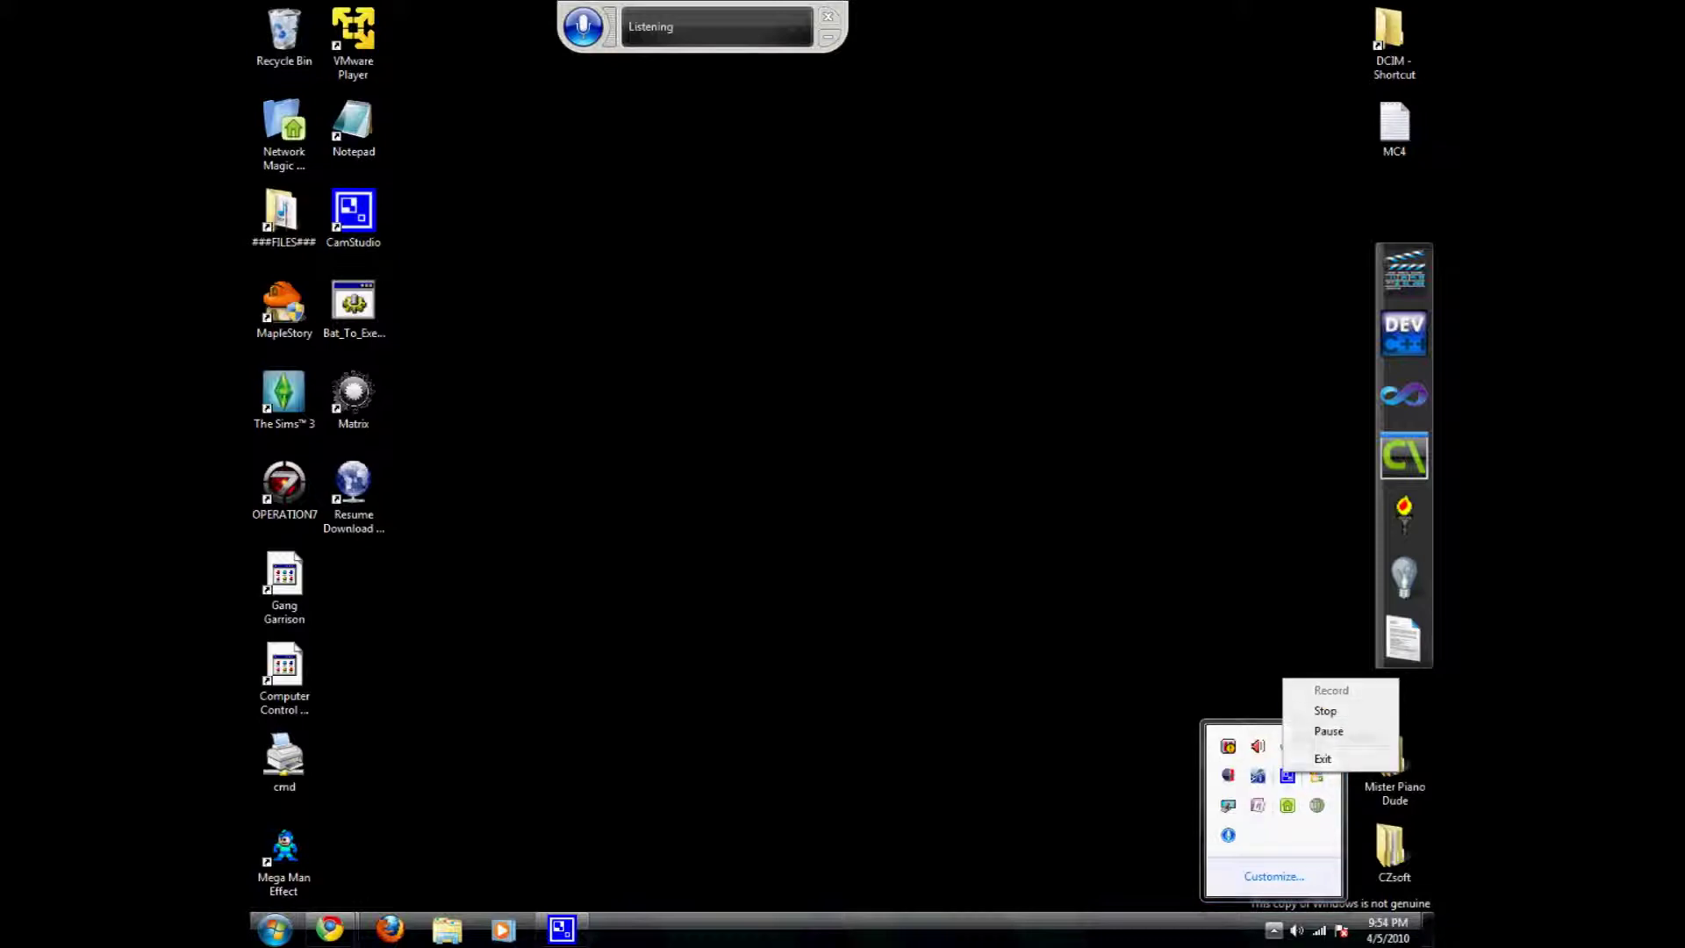